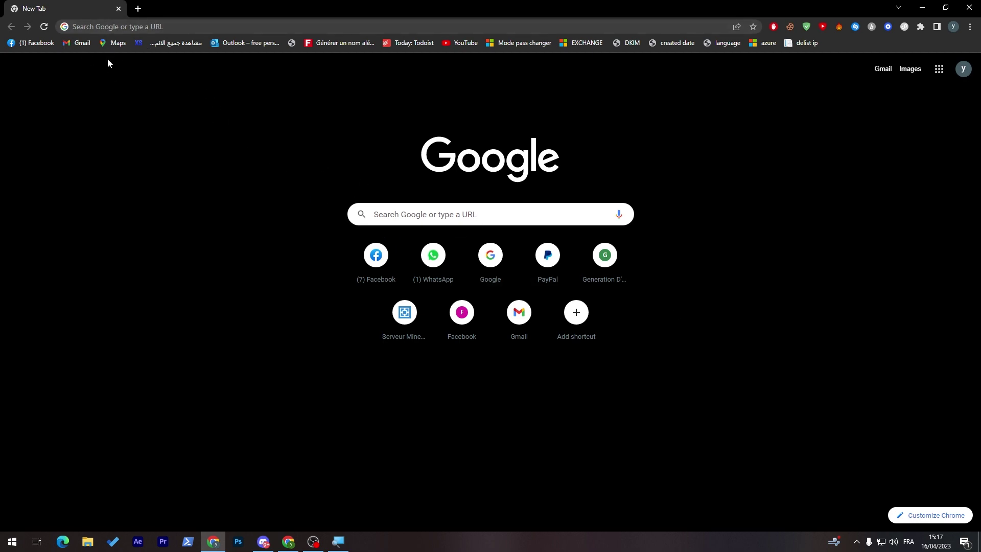
Search Google for 'weebly' and open the weebly.com result
click(162, 27)
text(wee)
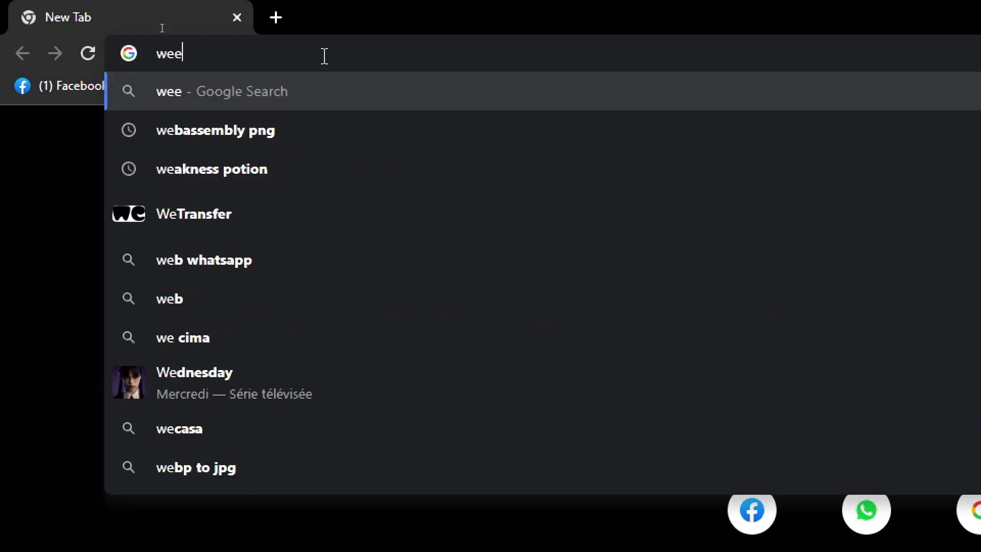
text(bly)
key(Return)
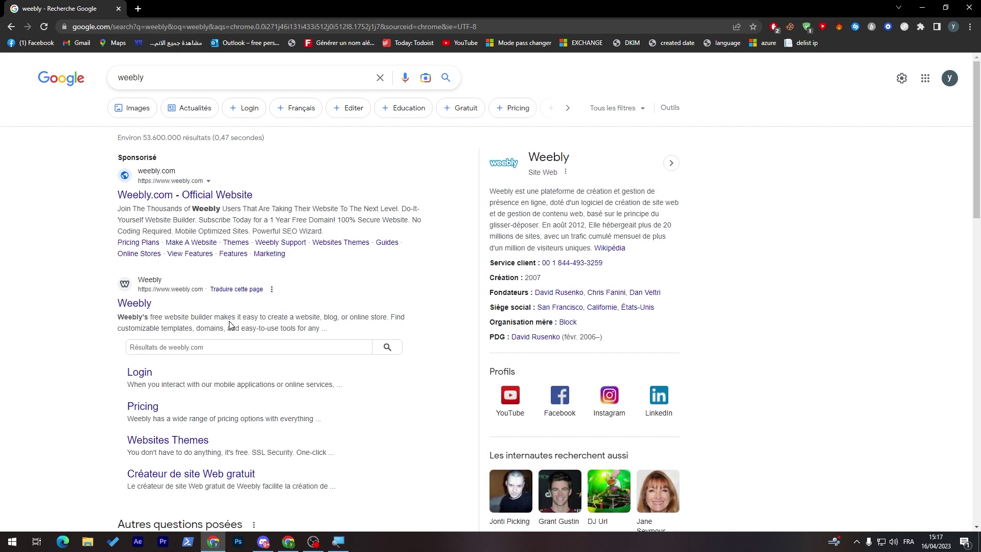
click(132, 303)
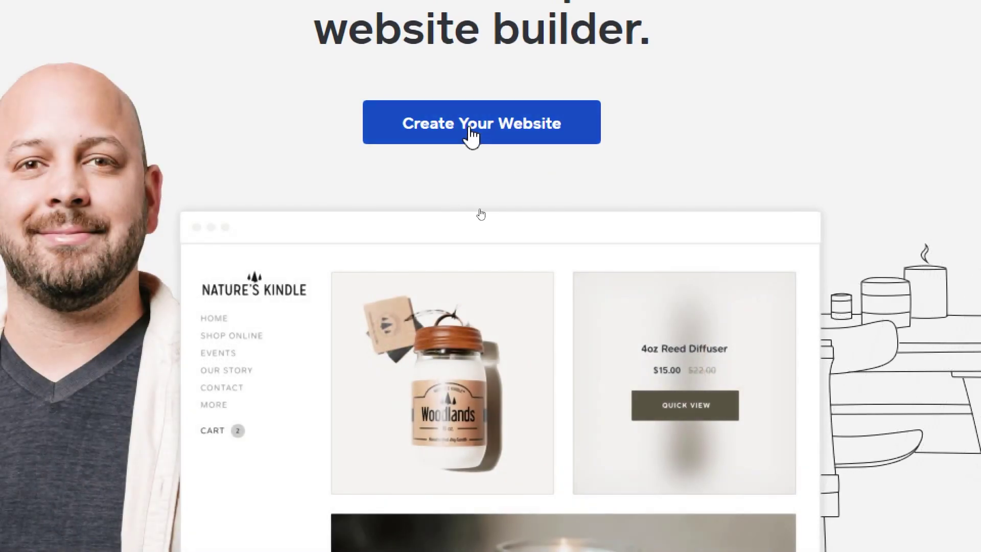
Start creating a website and fill in the sign-up first and last name fields
click(471, 134)
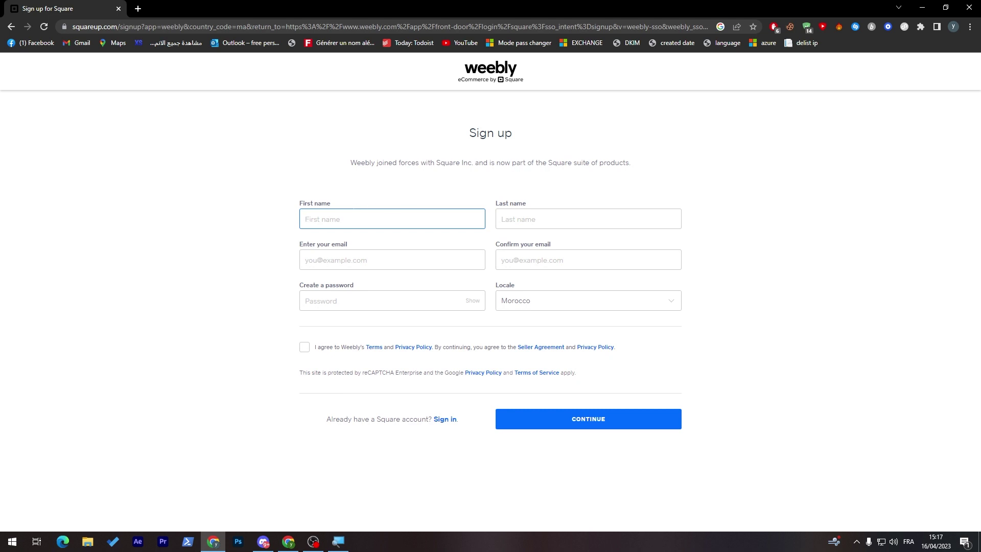
click(558, 219)
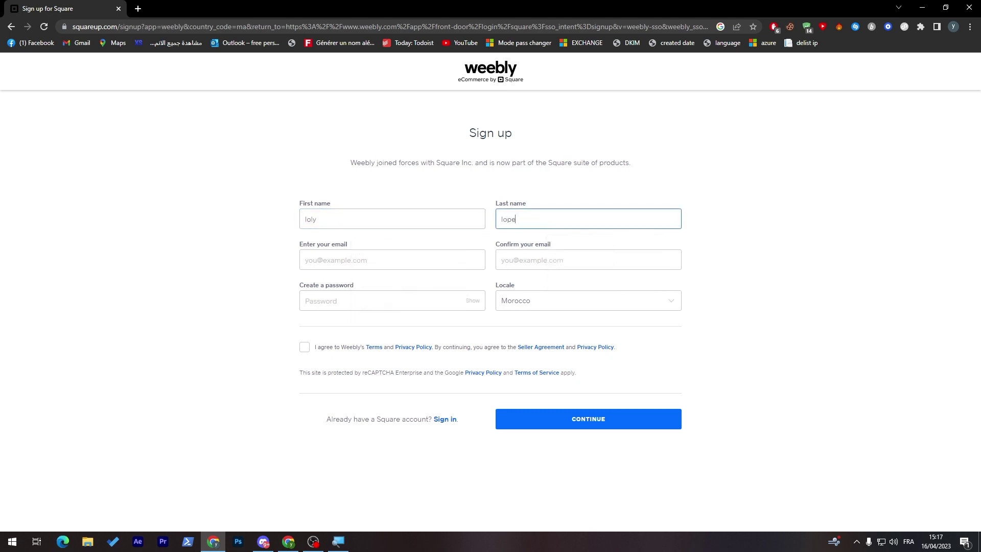
click(741, 195)
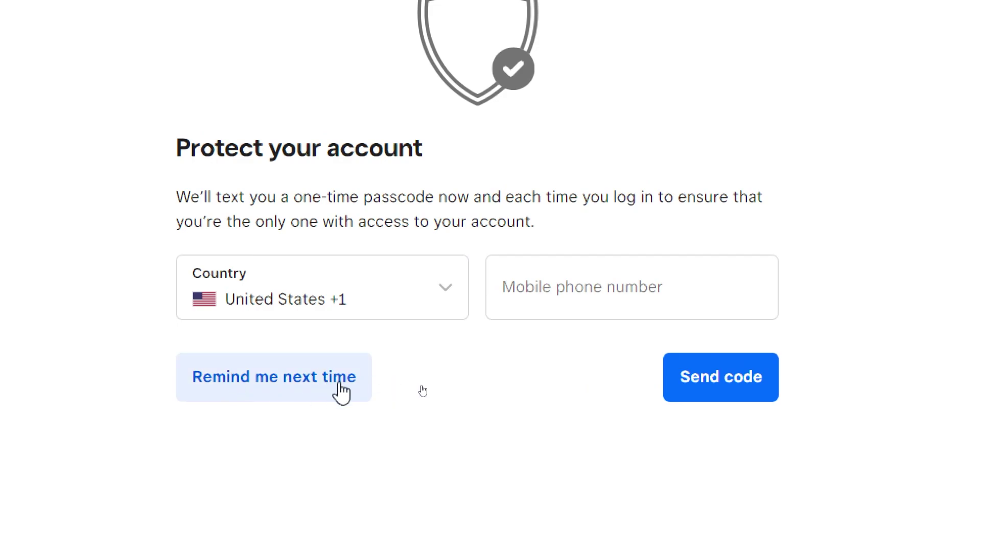
Skip phone verification with Remind me next time and confirm Continue to Square
click(340, 388)
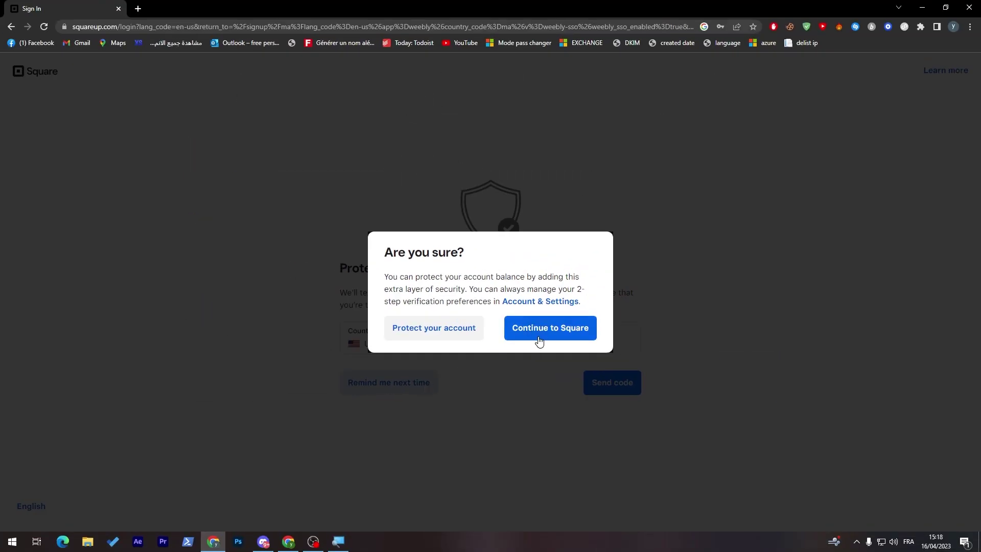
click(539, 340)
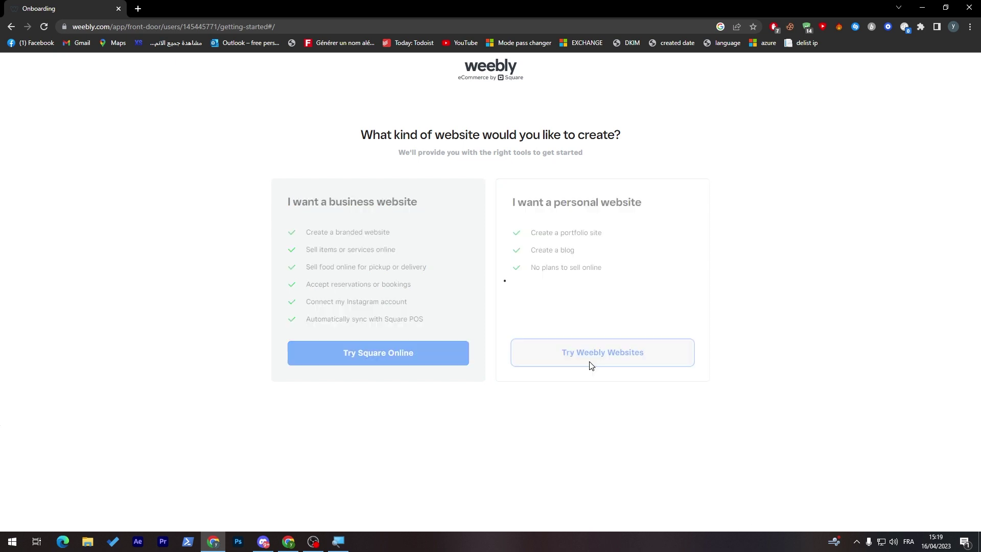
Choose a personal website and browse the Blog themes
click(589, 362)
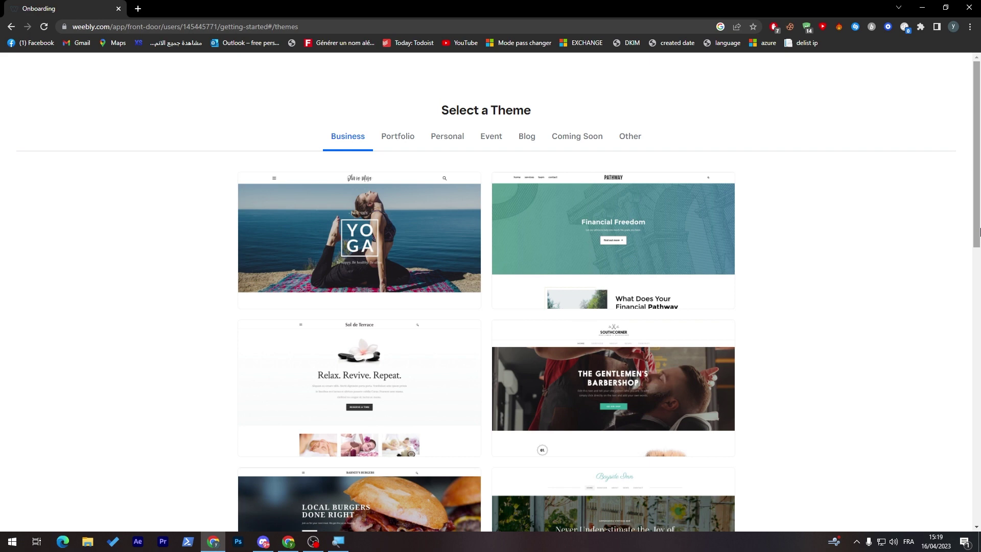
mouse_move(979, 233)
mouse_down()
mouse_move(979, 279)
mouse_move(973, 235)
mouse_up()
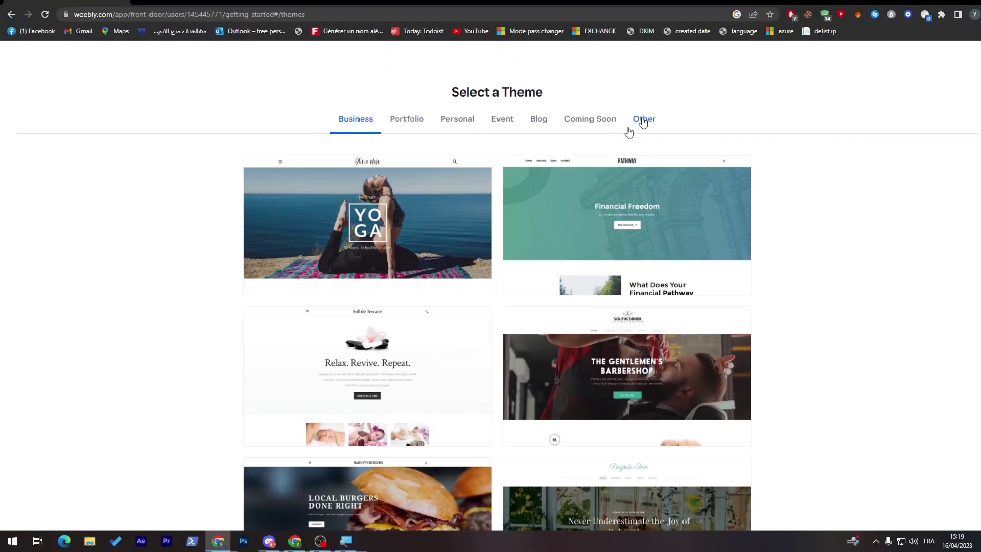
click(521, 137)
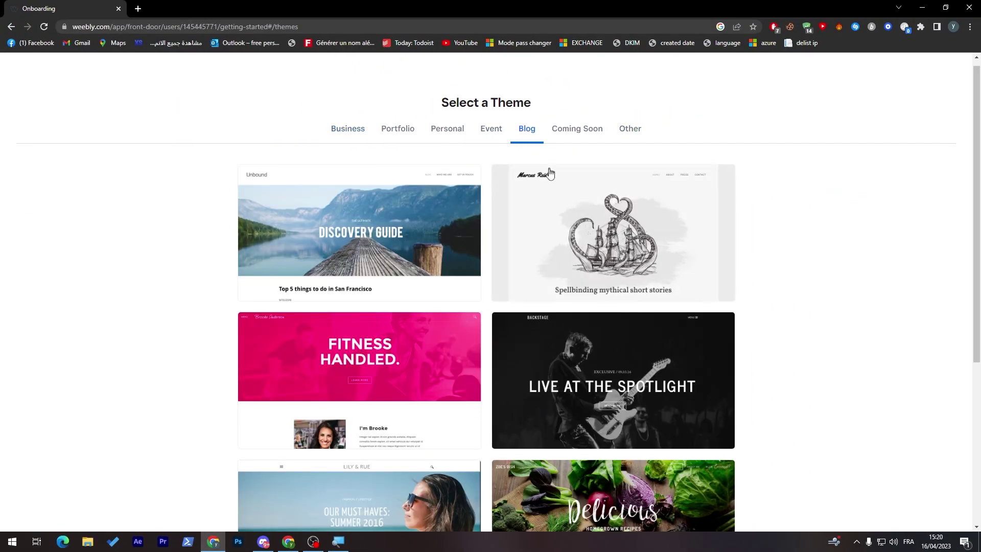
drag(977, 202, 978, 345)
scroll(978, 345, up, 5)
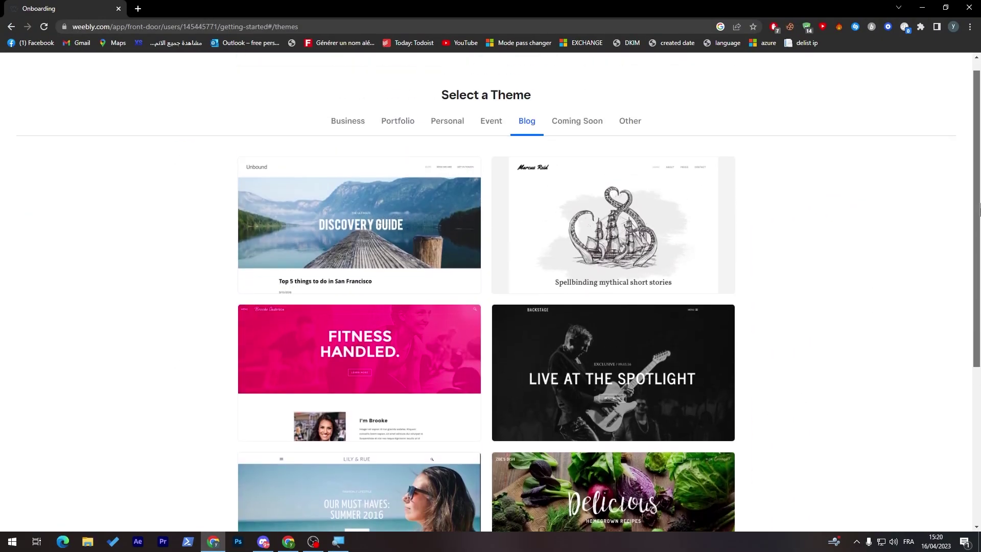
Browse the Event and Portfolio theme categories
click(491, 139)
scroll(868, 184, down, 3)
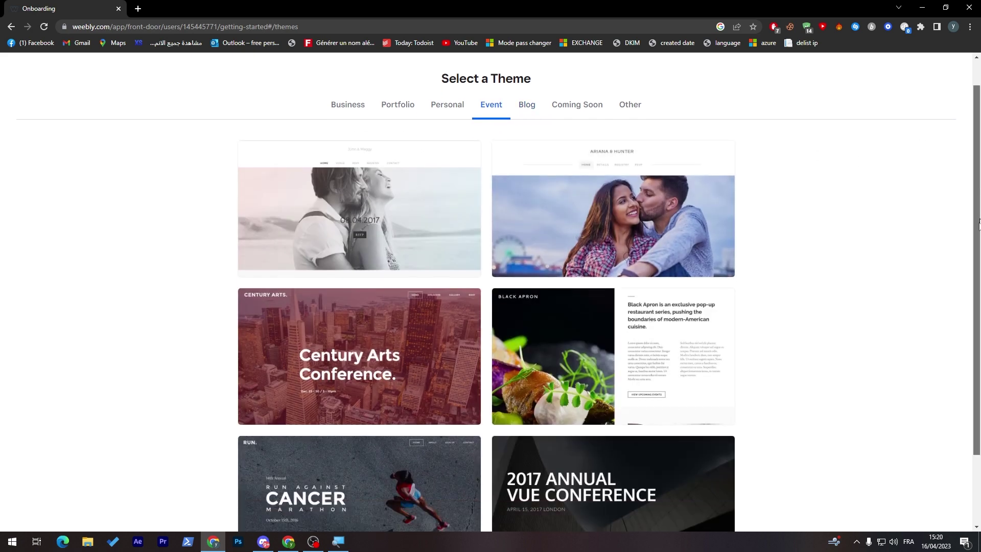
scroll(898, 180, up, 3)
click(415, 136)
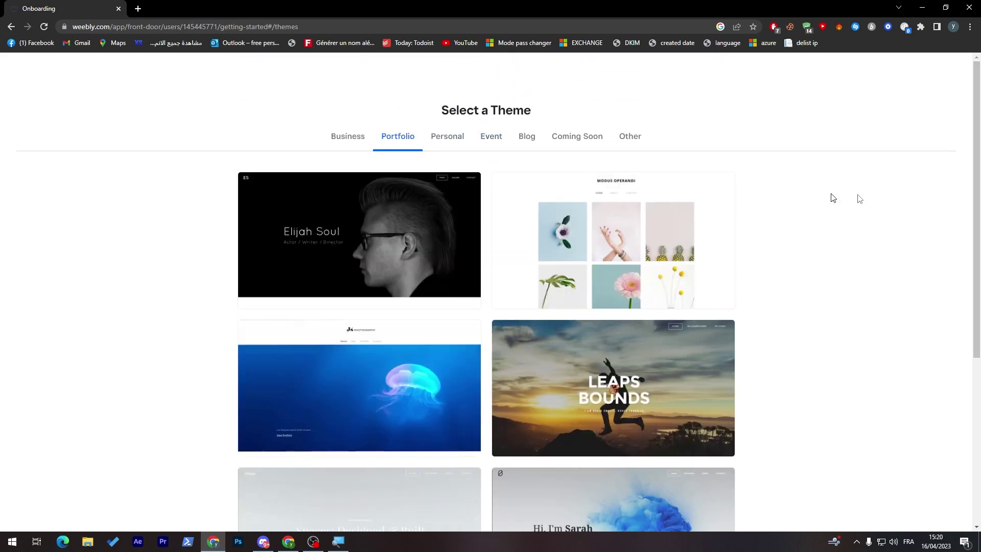
scroll(843, 198, down, 4)
scroll(955, 158, up, 4)
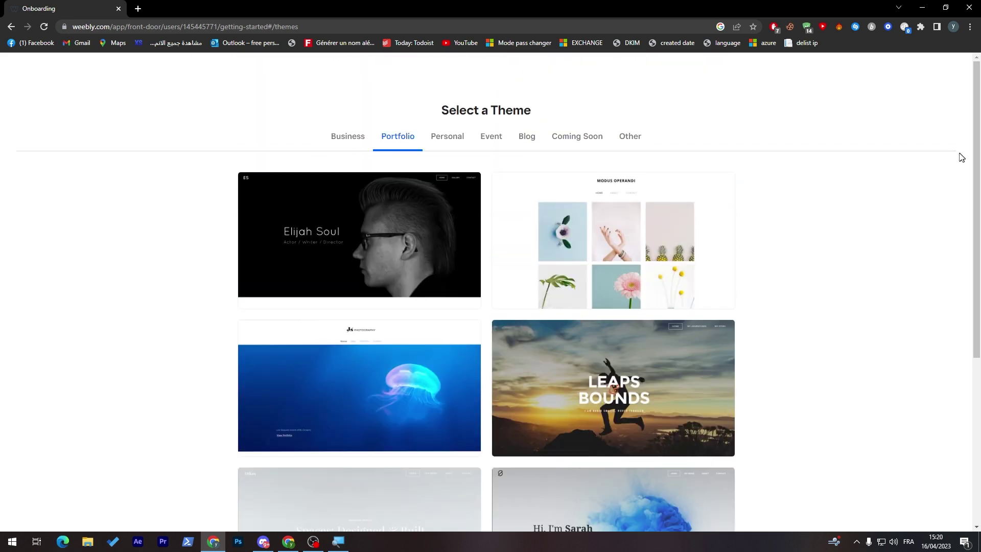
Browse the Personal themes down to the blue smoke creative director theme
click(448, 144)
scroll(979, 348, down, 5)
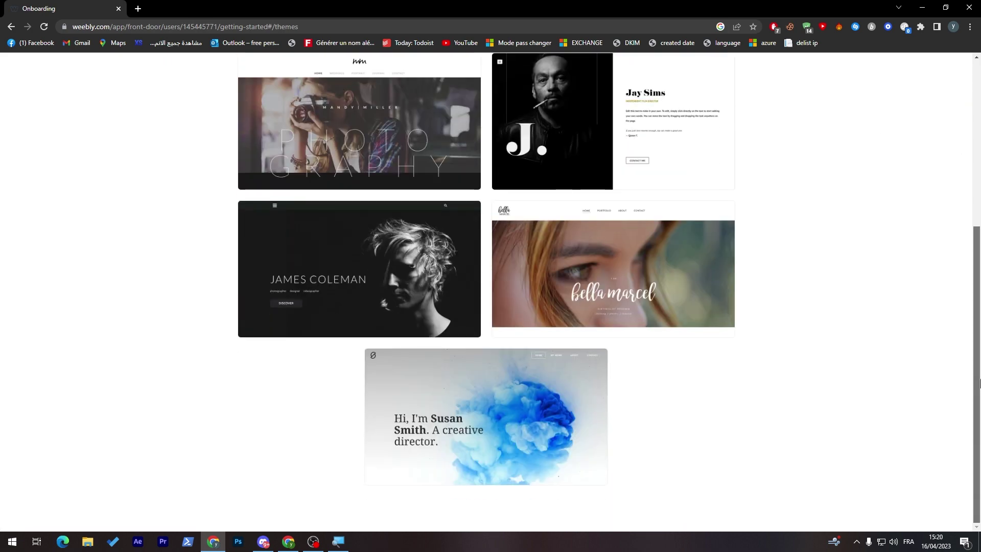
scroll(952, 191, up, 5)
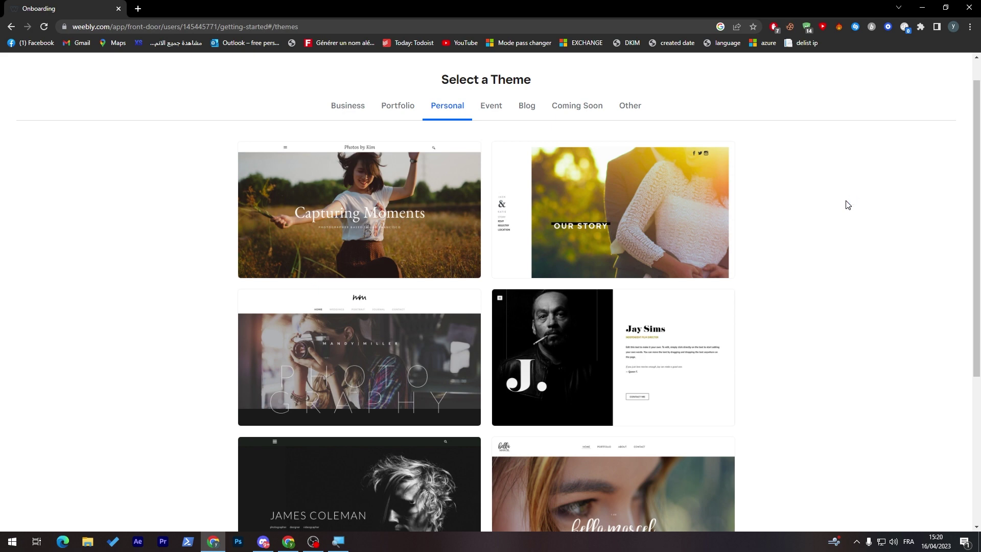
scroll(956, 276, down, 4)
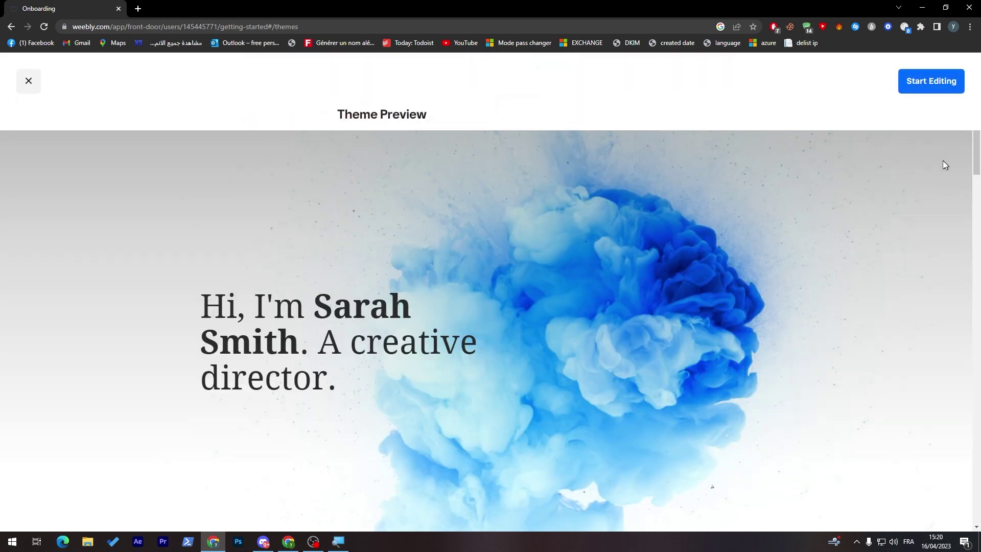
Close the theme preview and pick the Pathway Financial Freedom theme from Business themes
drag(978, 166, 927, 169)
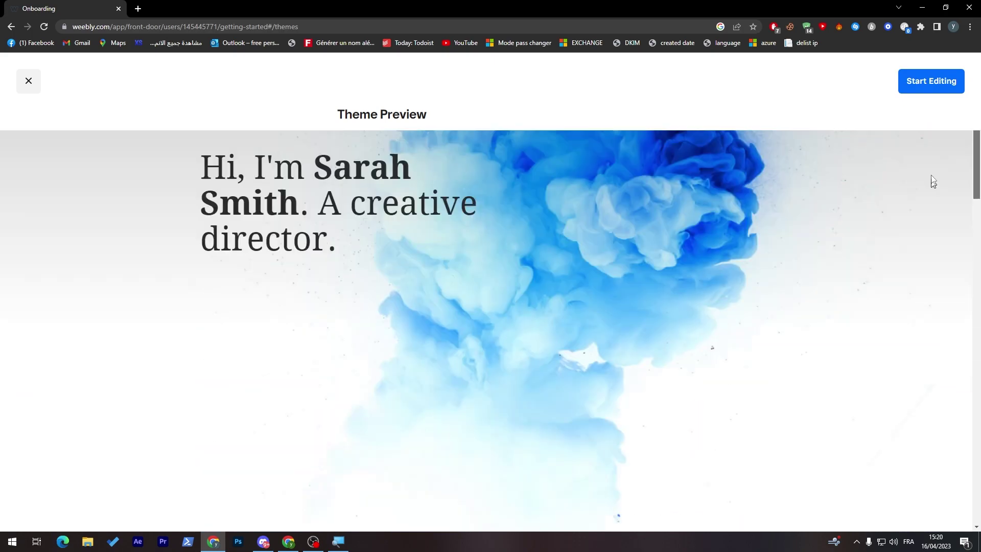
click(28, 80)
scroll(578, 205, up, 5)
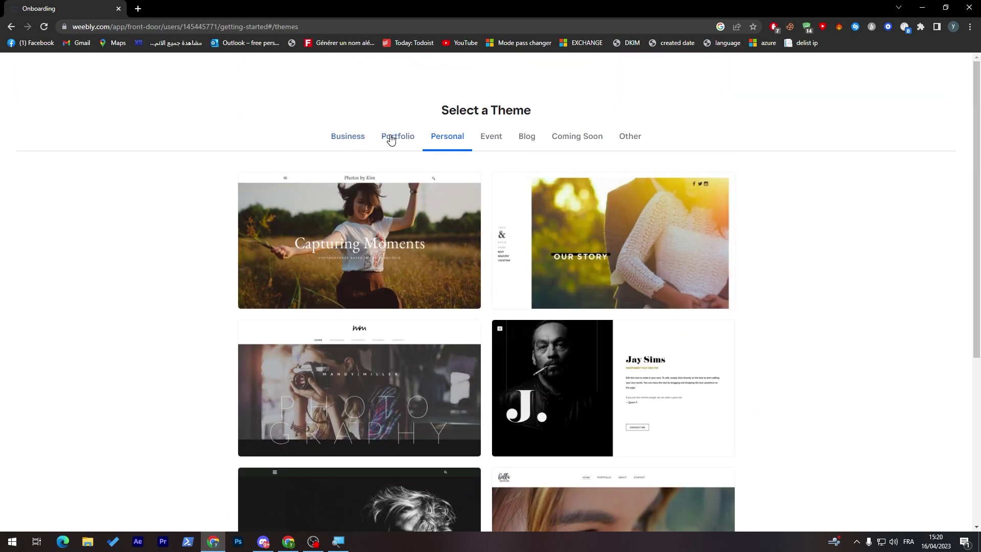
click(392, 137)
click(351, 142)
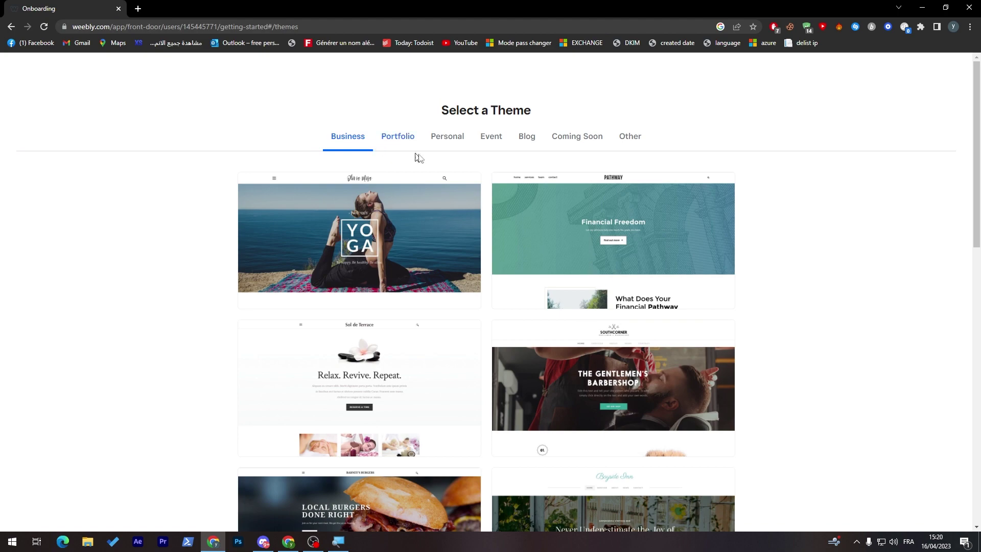
click(617, 249)
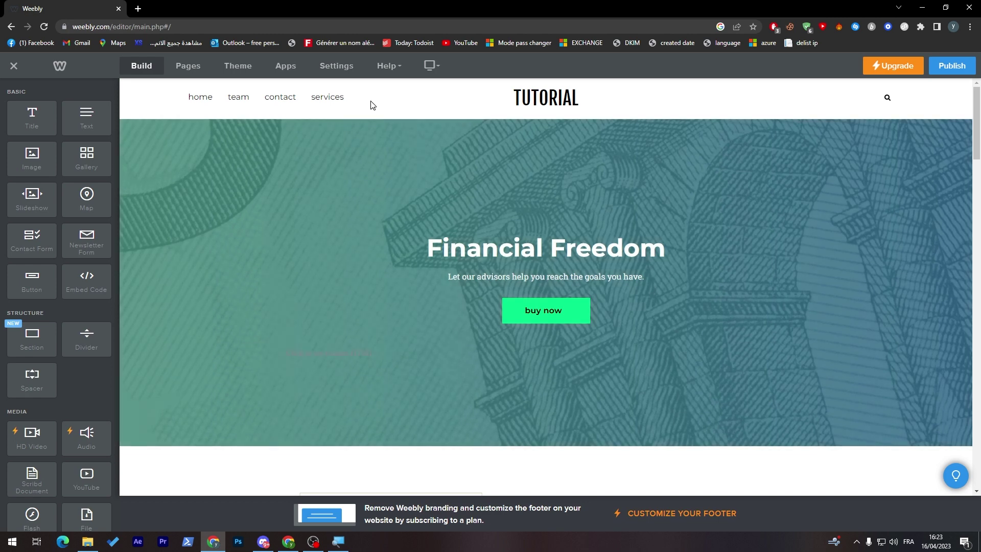
Open site settings, return to the editor, then exit to the TUTORIAL dashboard
click(342, 74)
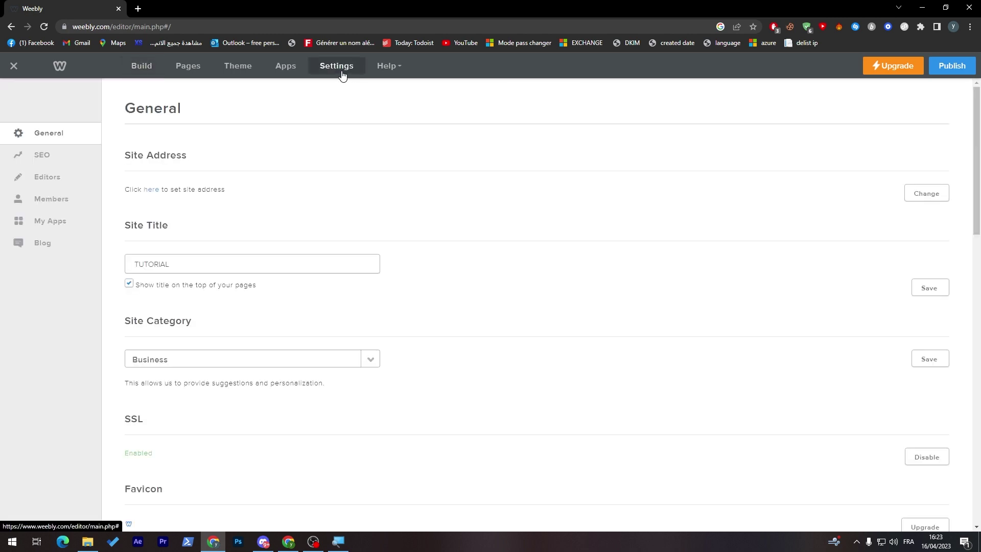
click(14, 67)
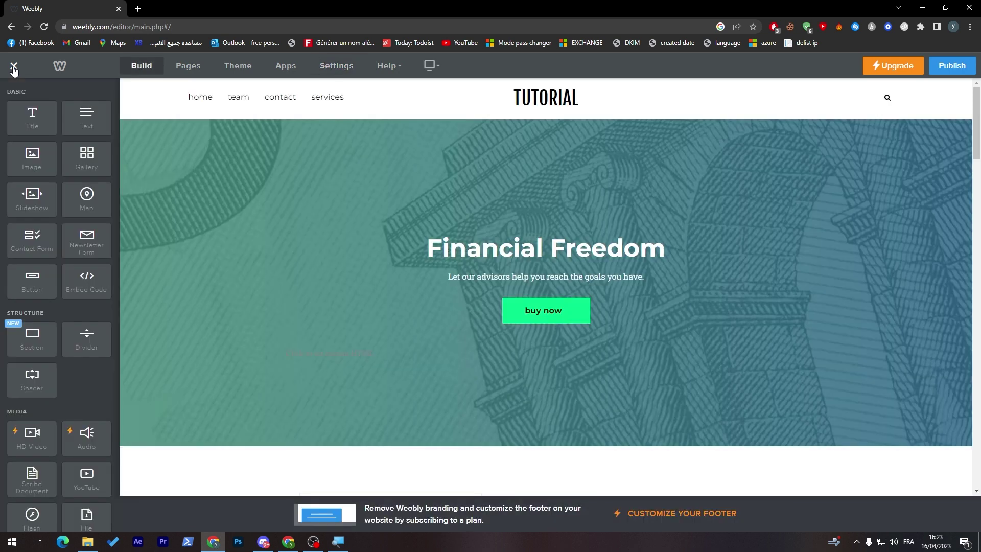
click(13, 68)
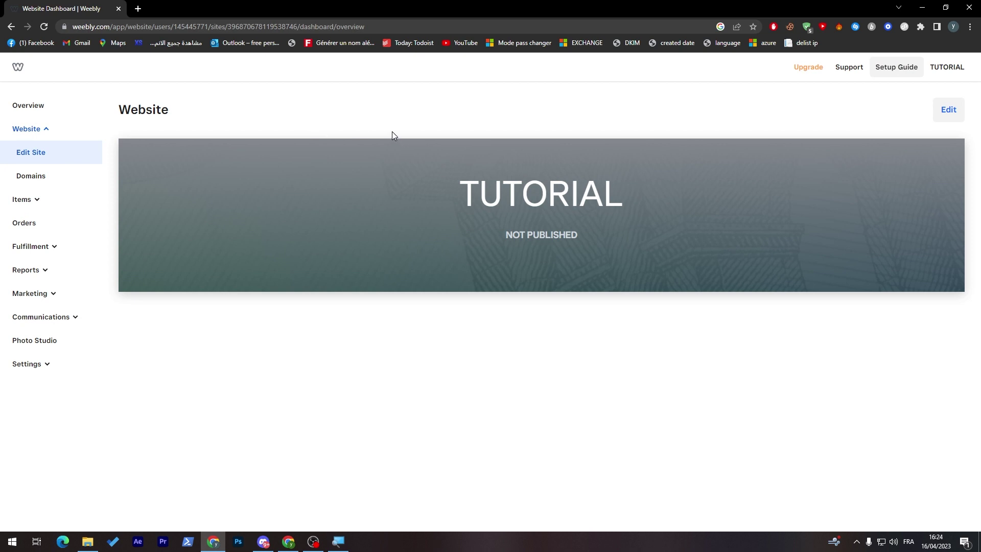
Open the store's Checkout settings and scroll to the payment processors
click(43, 365)
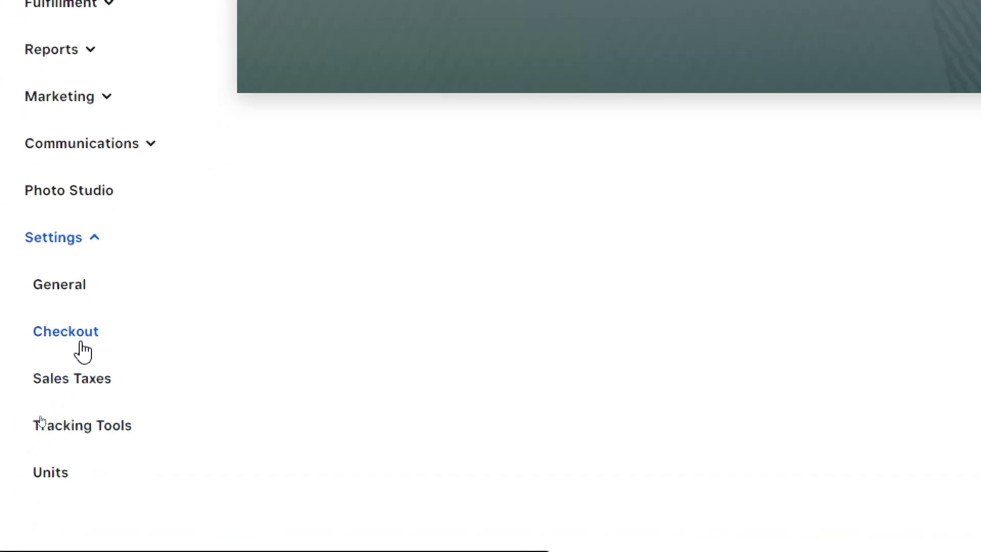
click(85, 344)
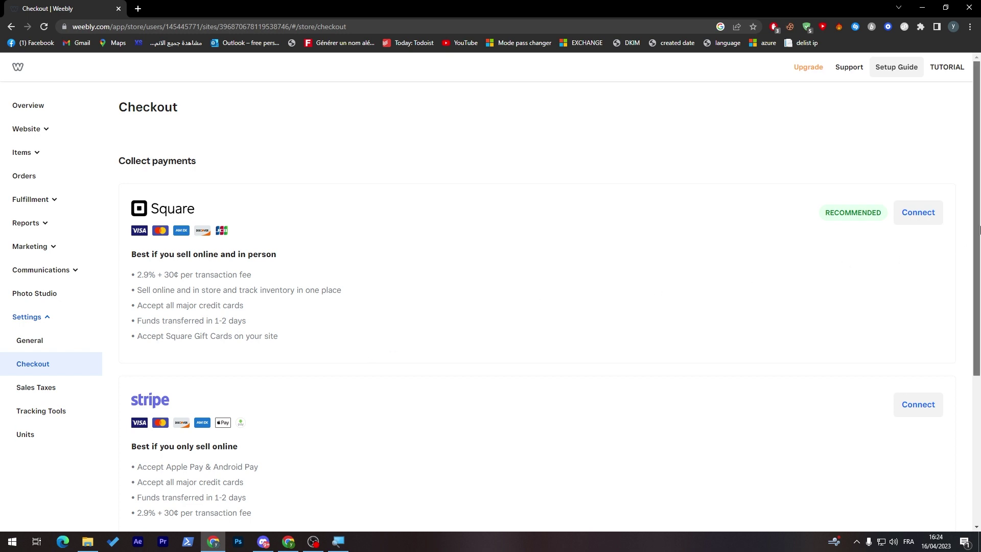
drag(980, 229, 965, 401)
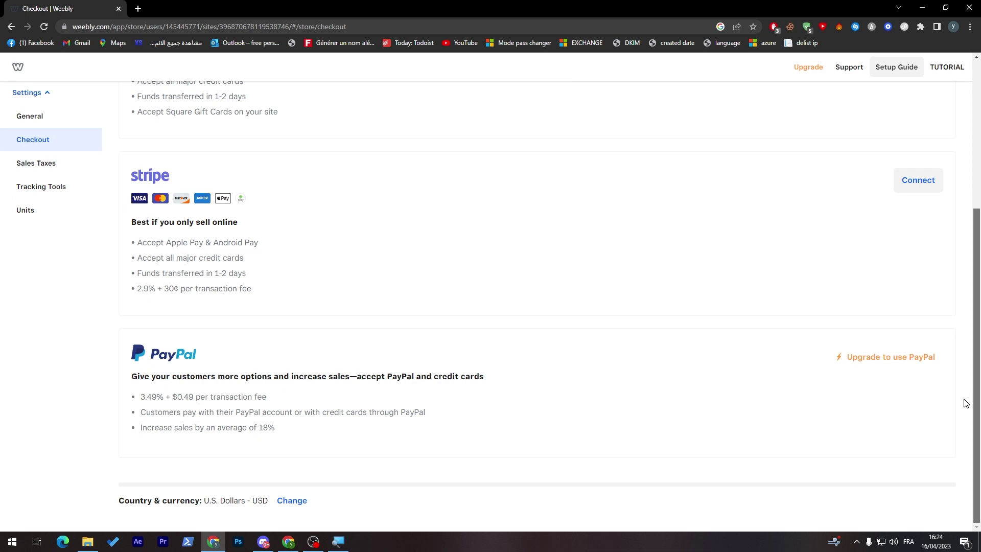
Review the Country & currency line and the PayPal and site upgrade link options
drag(128, 500, 172, 508)
click(202, 510)
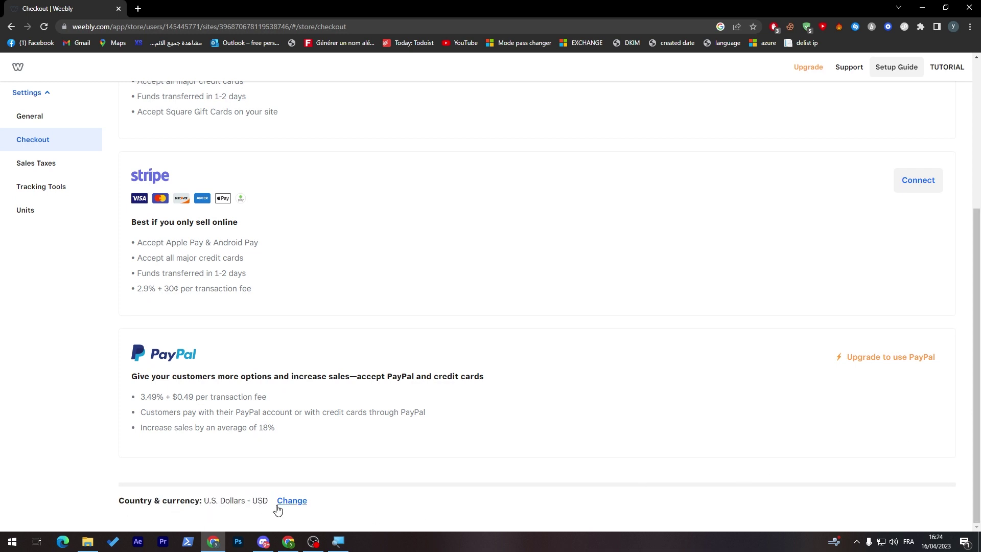
scroll(969, 341, up, 2)
scroll(946, 352, down, 2)
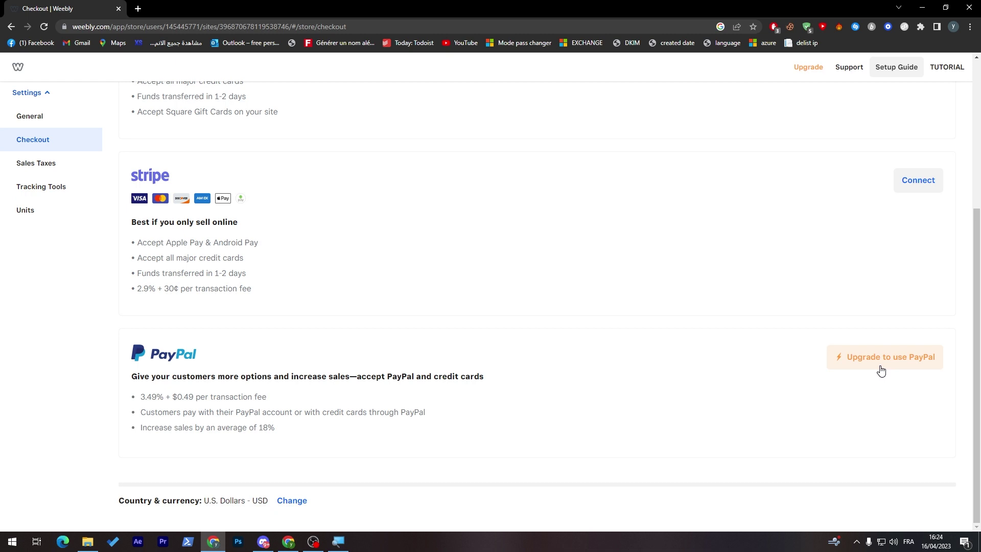
right_click(879, 369)
click(766, 66)
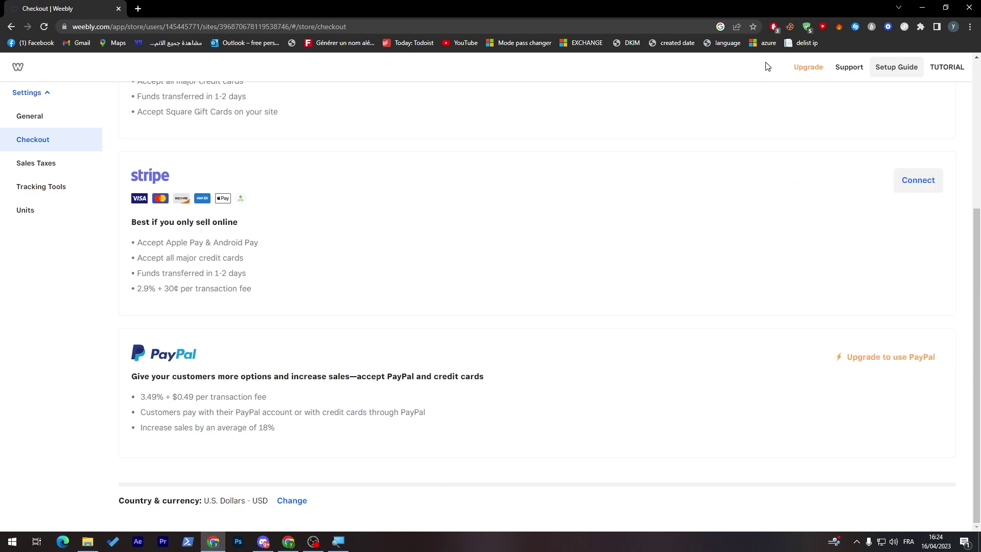
right_click(806, 68)
Review the upgrade plan prices, highlighting the Performance plan's $26 /mo
click(766, 72)
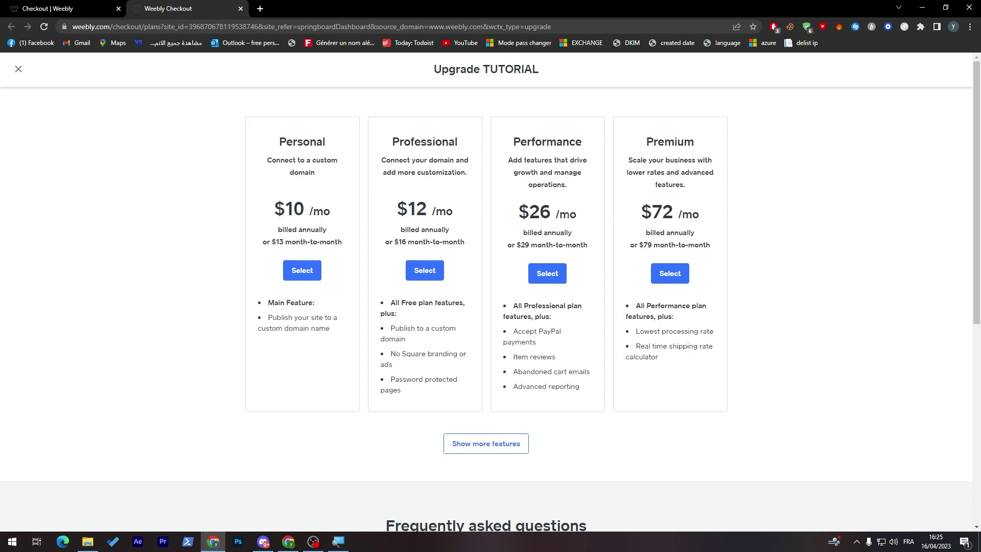
triple_click(557, 215)
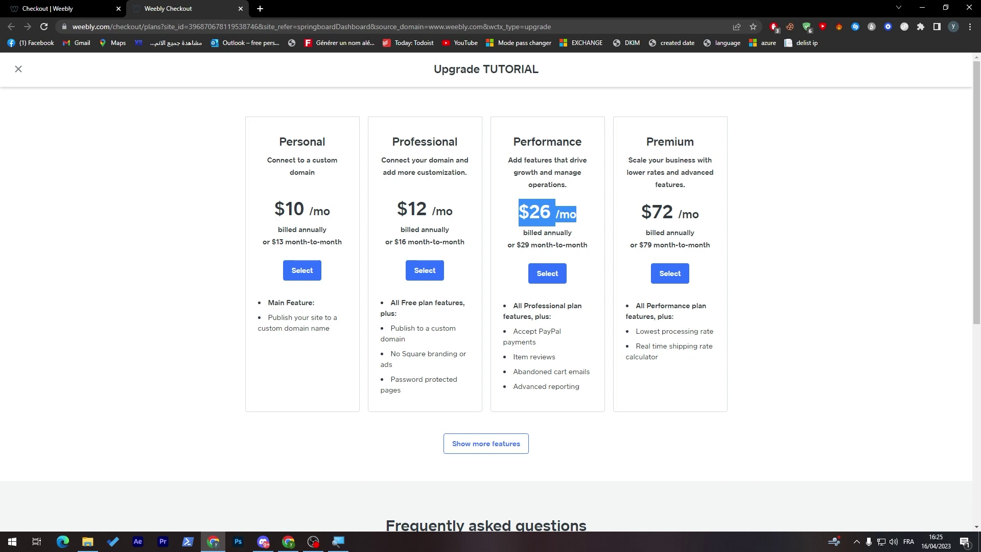
scroll(970, 242, down, 1)
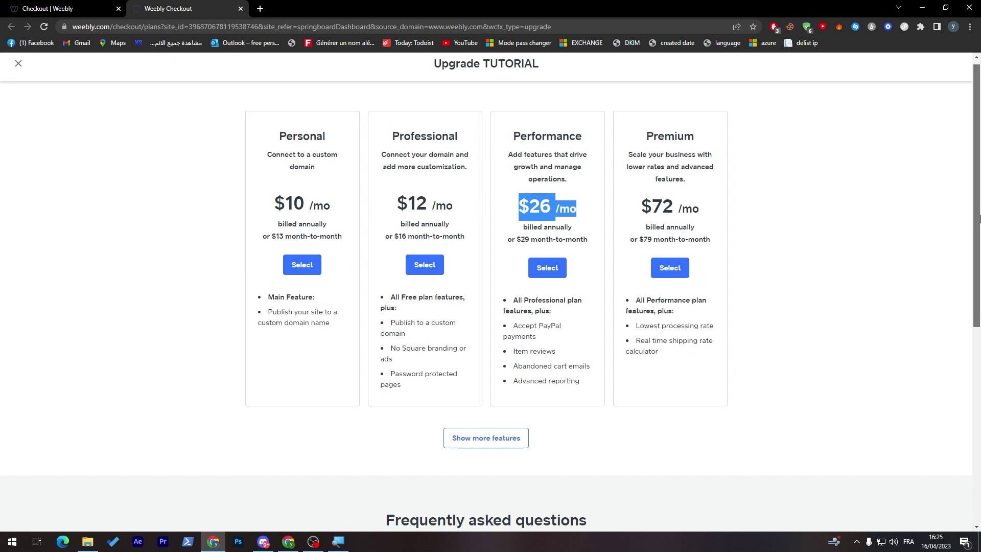
scroll(969, 242, up, 1)
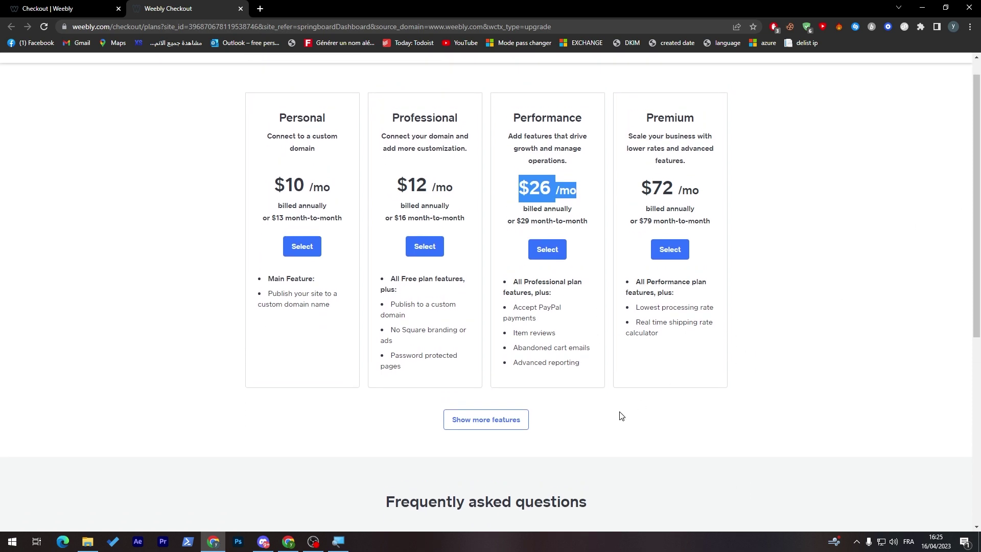
Expand and scroll the full plan feature comparison, then close the upgrade plans
click(473, 427)
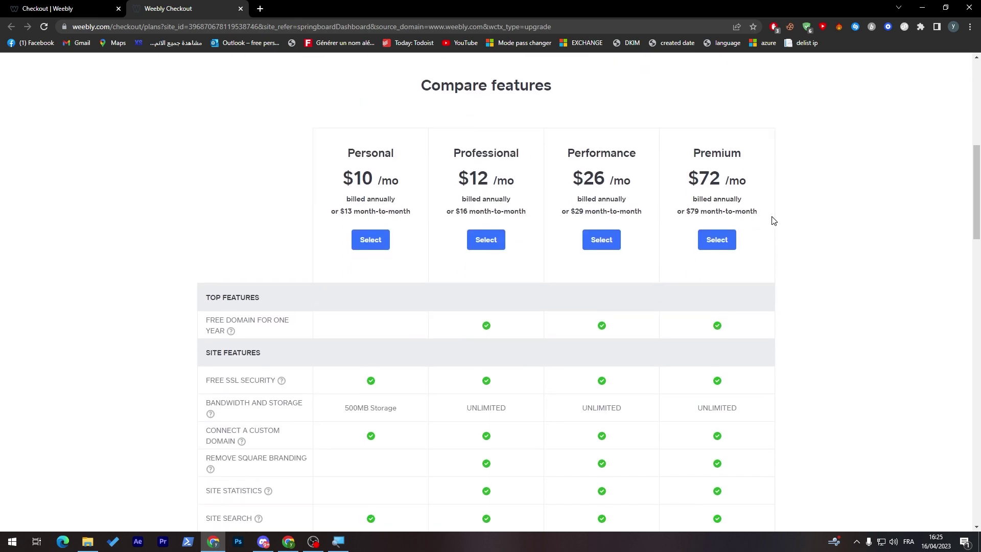
scroll(961, 377, down, 15)
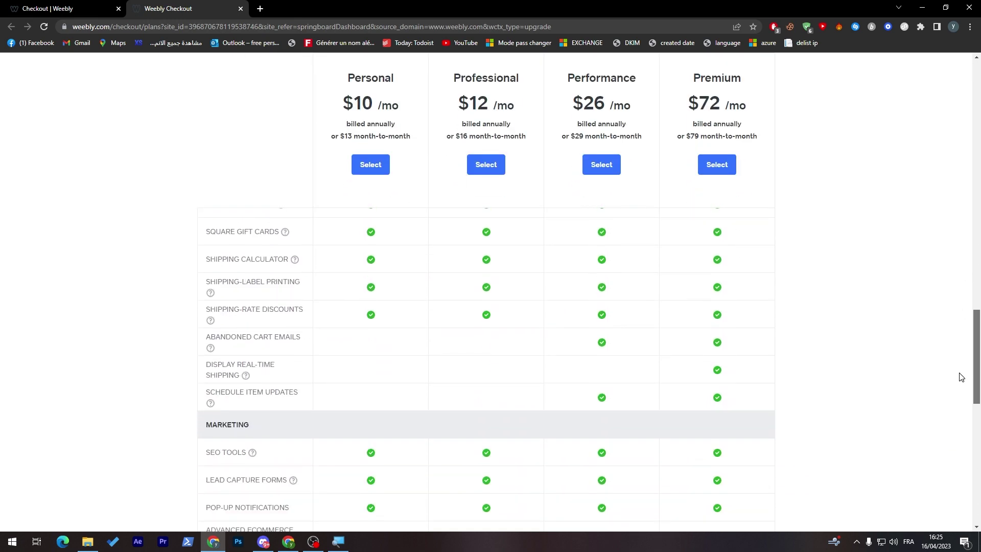
scroll(960, 377, down, 5)
scroll(967, 394, up, 20)
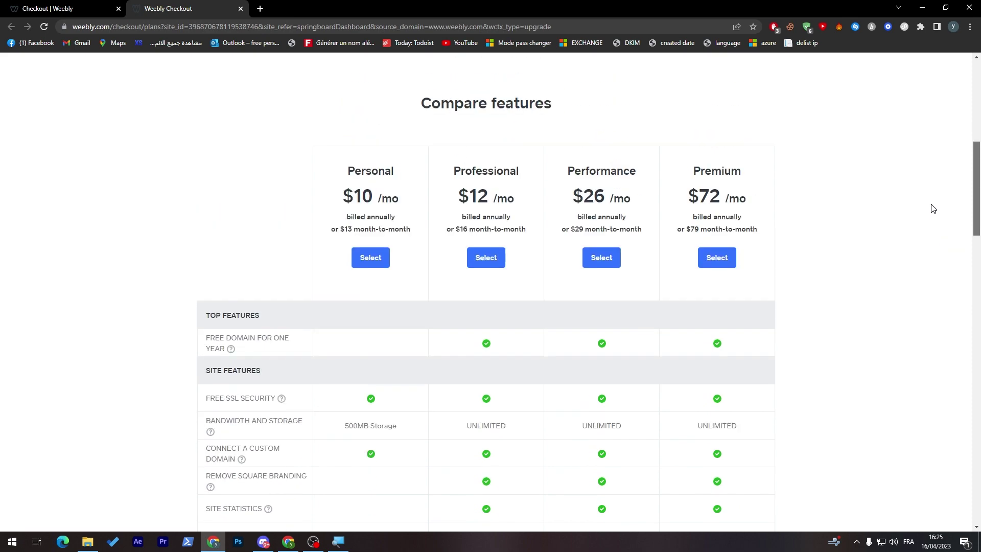
scroll(933, 209, up, 8)
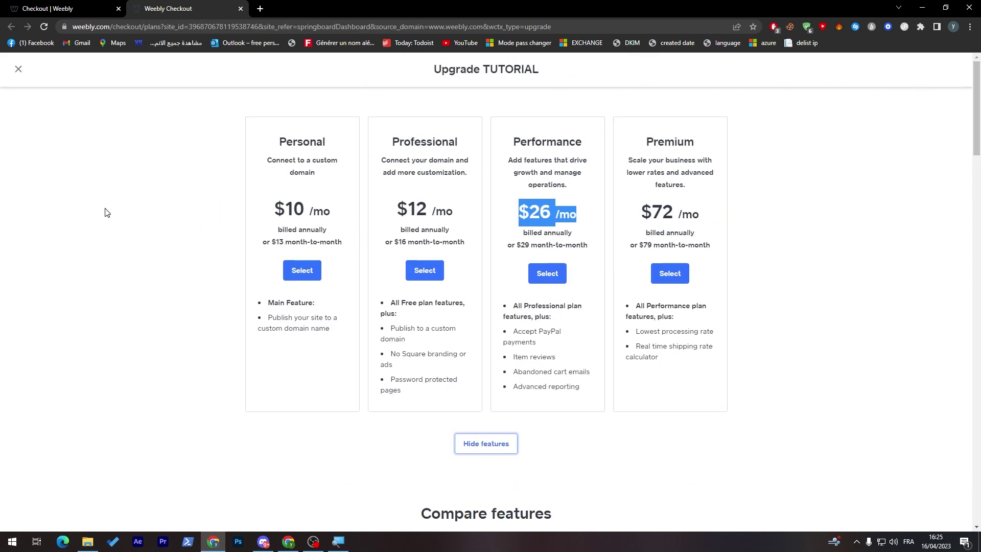
click(28, 106)
click(18, 69)
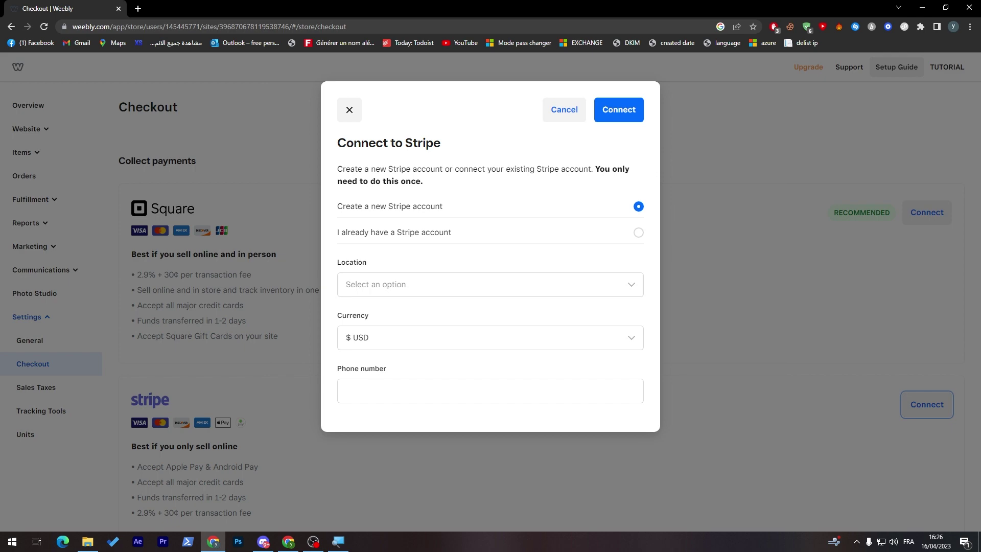
Review the Connect to Stripe options, keeping 'Create a new Stripe account' selected
triple_click(390, 142)
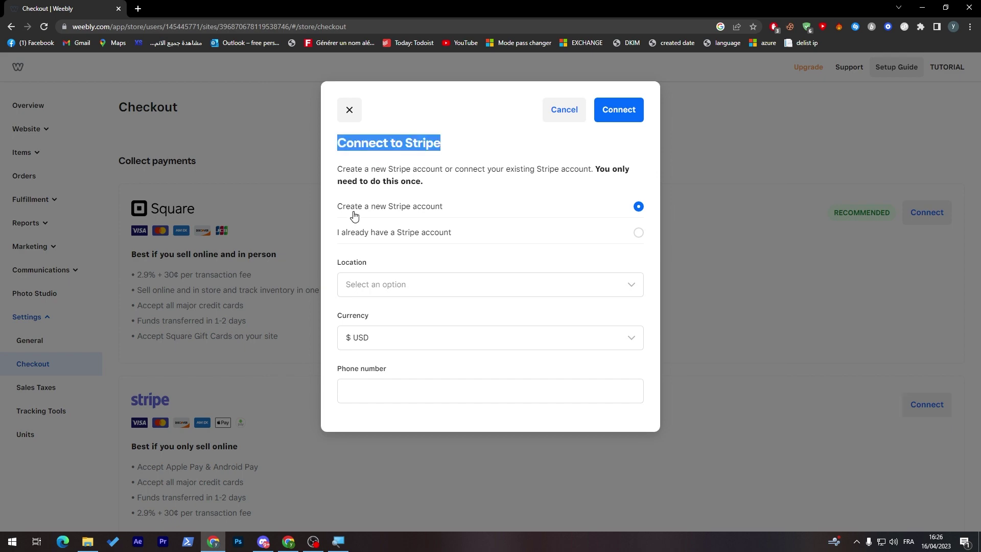
click(379, 206)
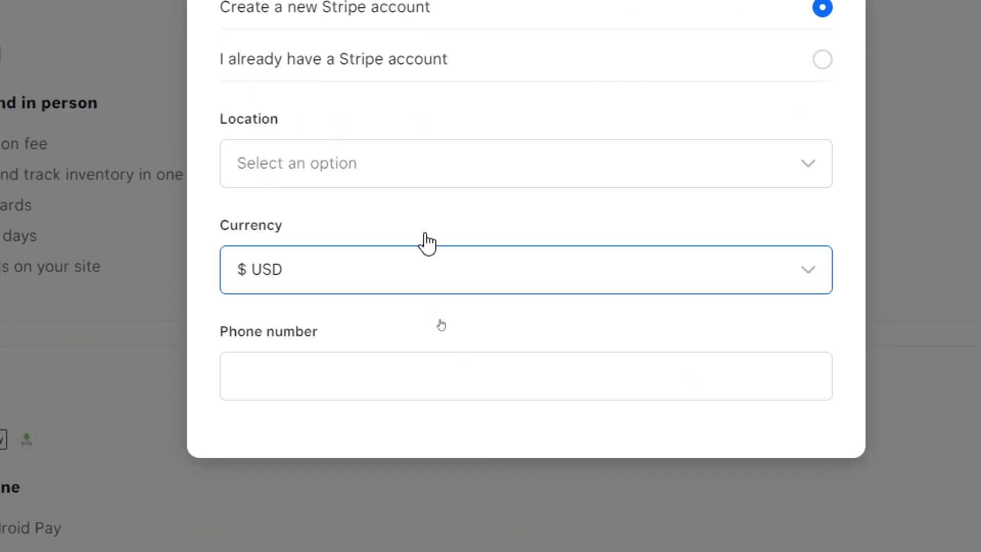
click(301, 396)
click(423, 168)
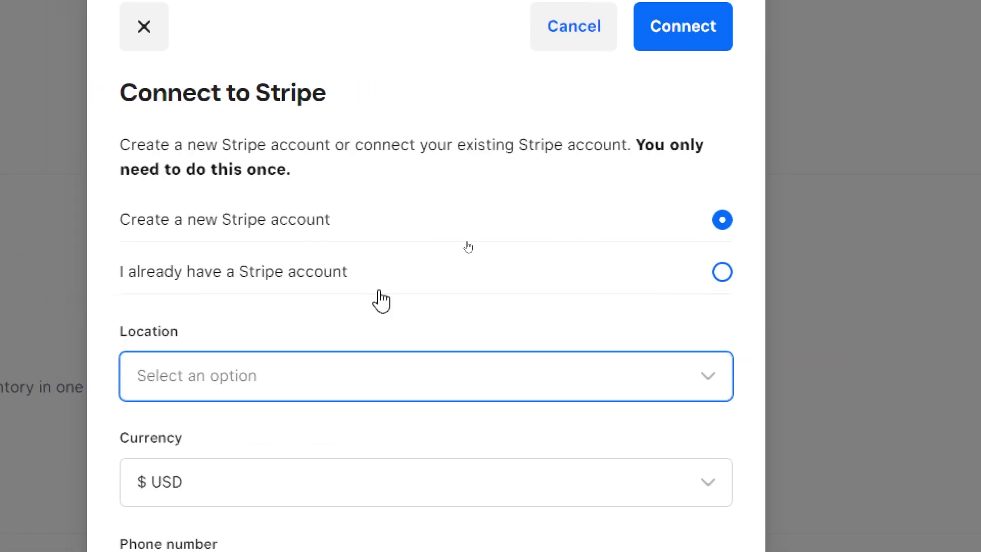
click(381, 285)
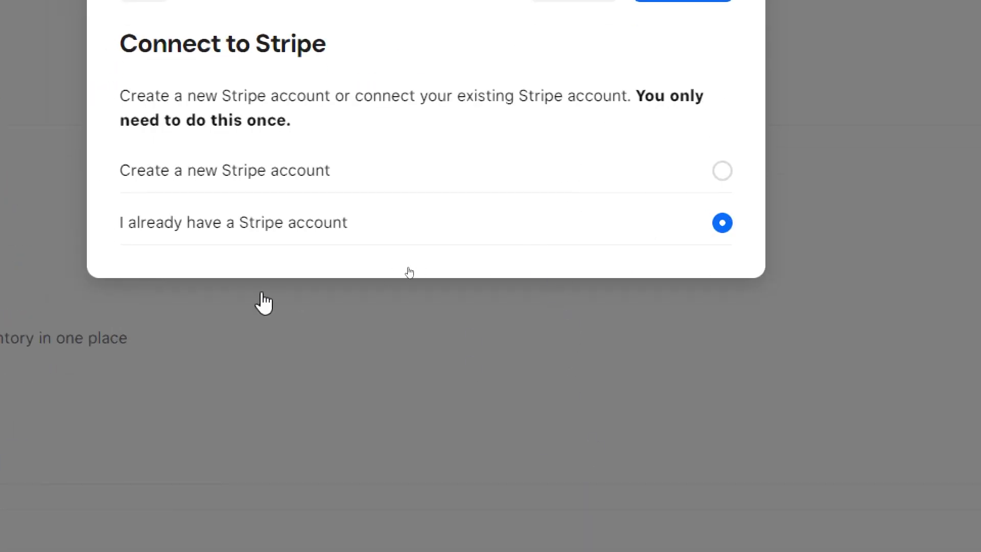
click(203, 176)
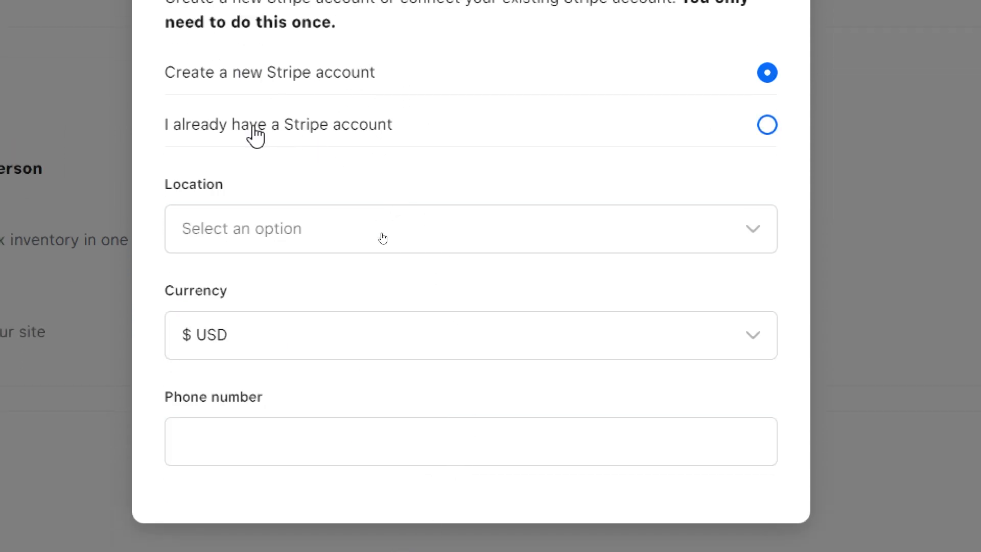
Set the store location to United States and submit the Stripe connection
click(255, 253)
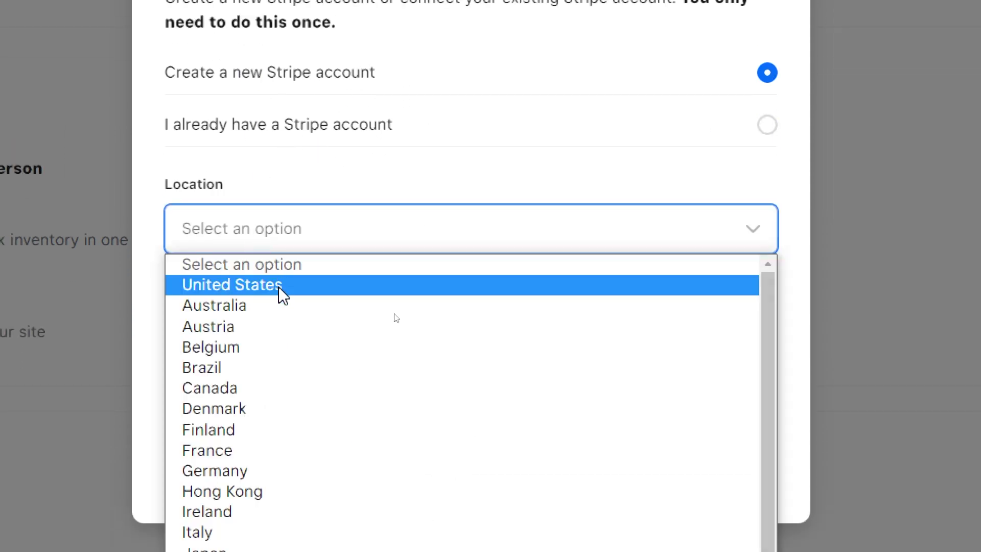
click(281, 287)
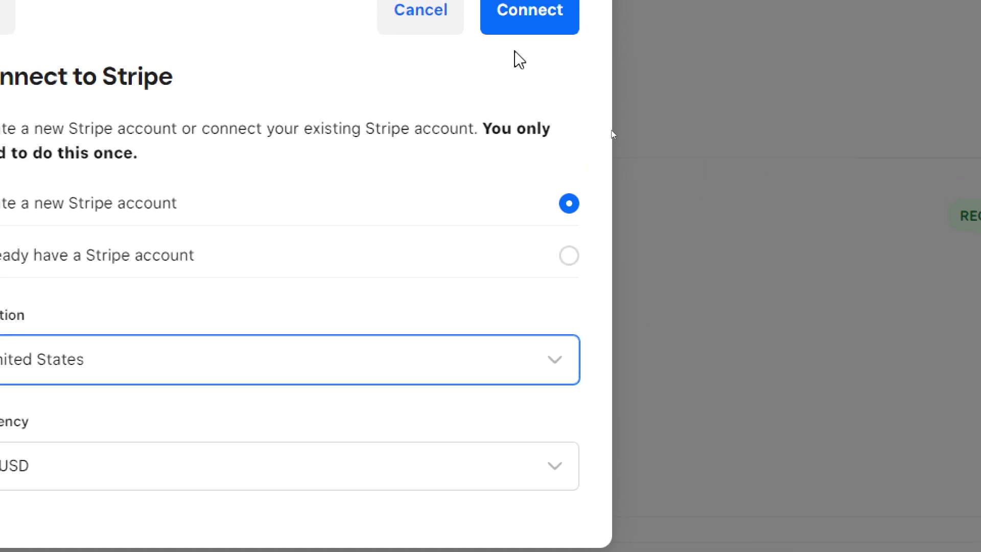
click(511, 31)
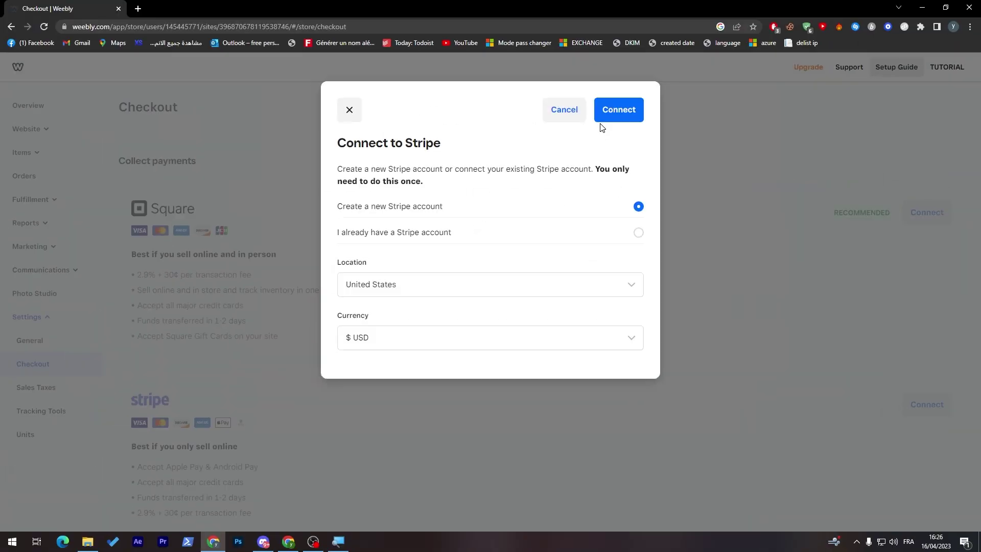
click(603, 120)
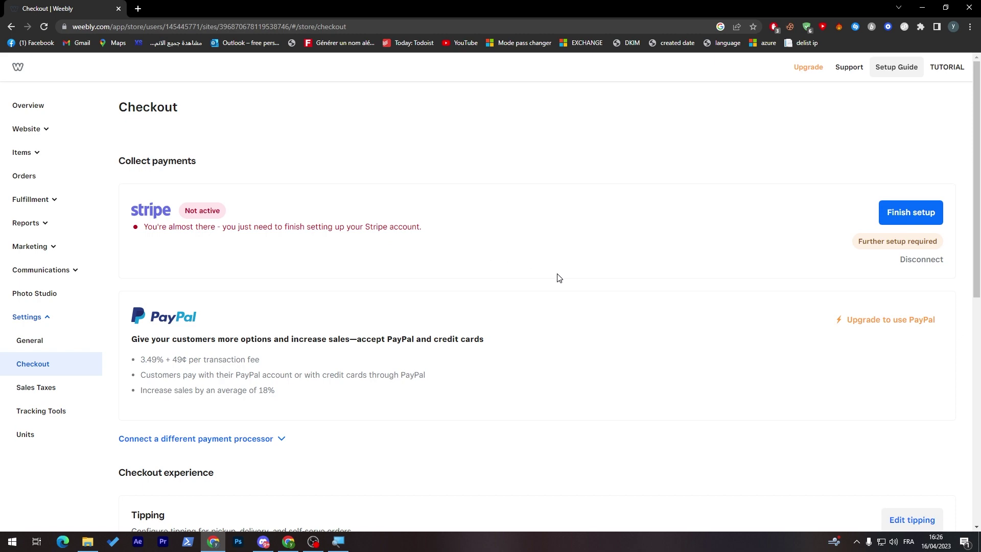
Continue Stripe setup and enter the suggested saved account e-mail address
click(900, 221)
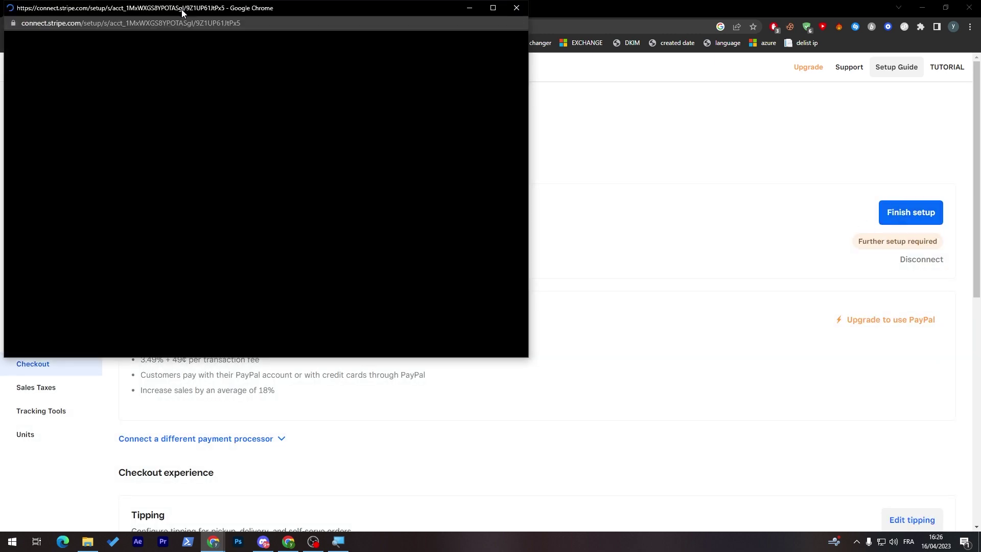
drag(182, 10, 431, 94)
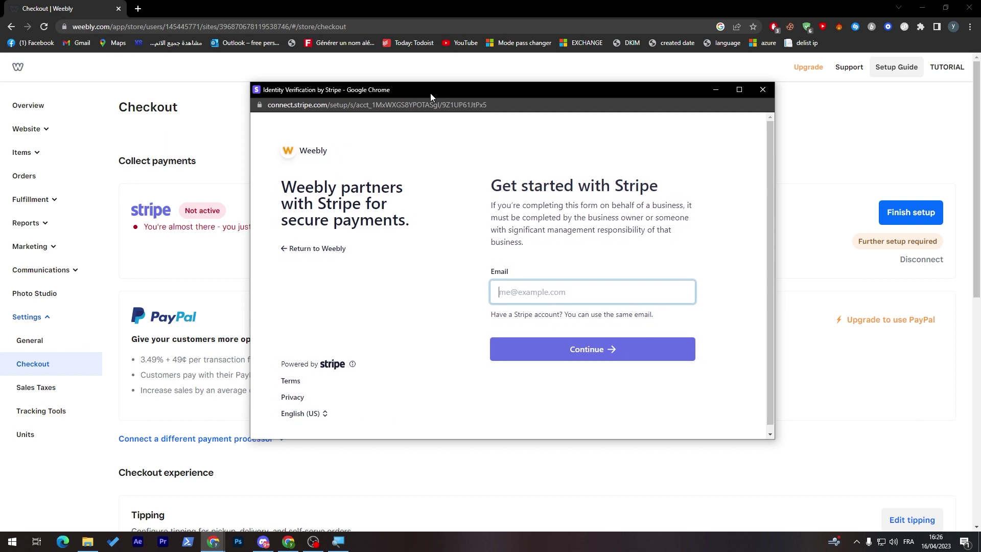
click(539, 290)
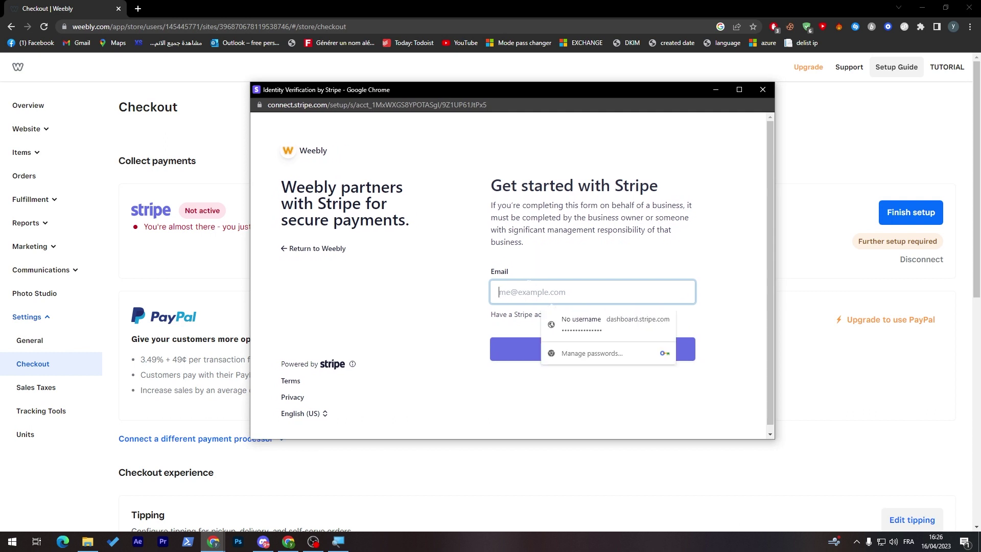
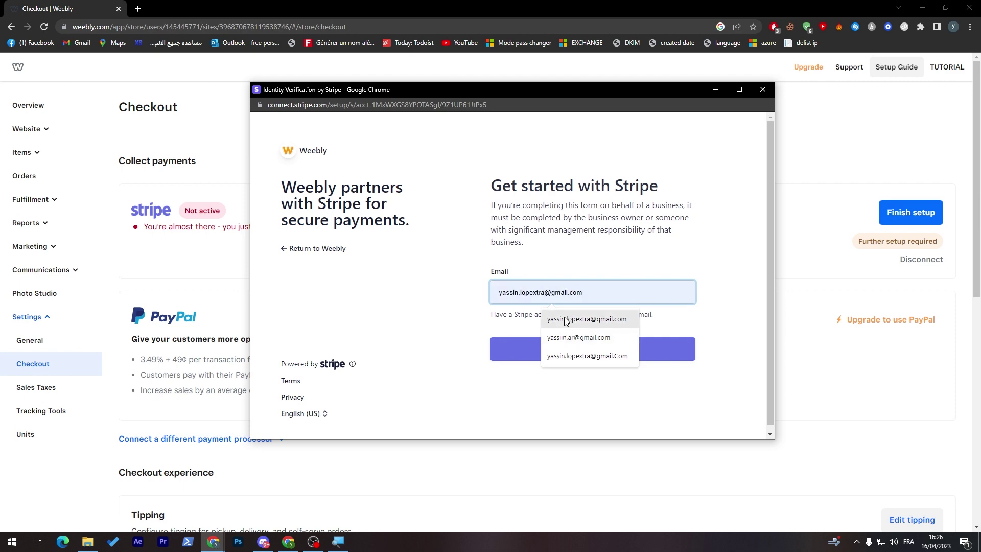
click(555, 319)
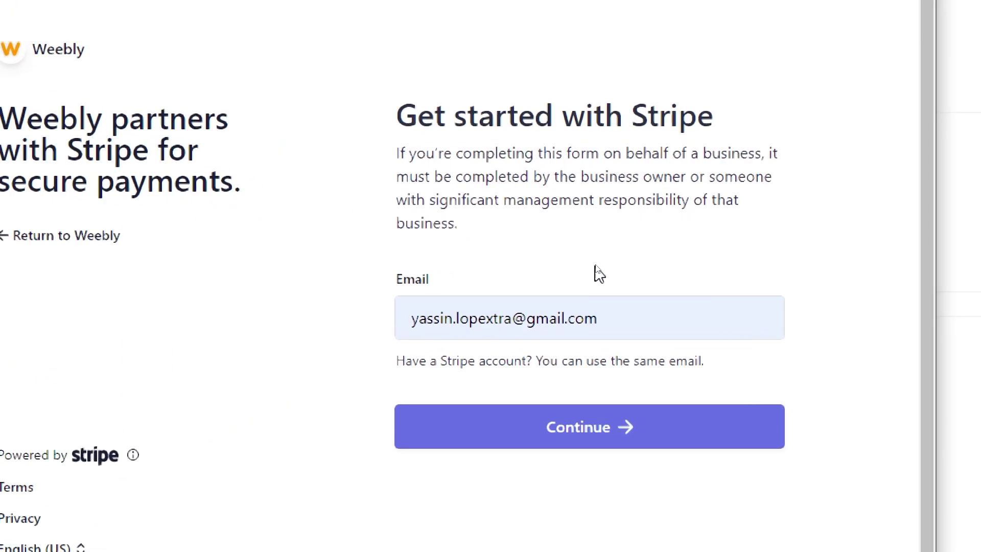
click(560, 457)
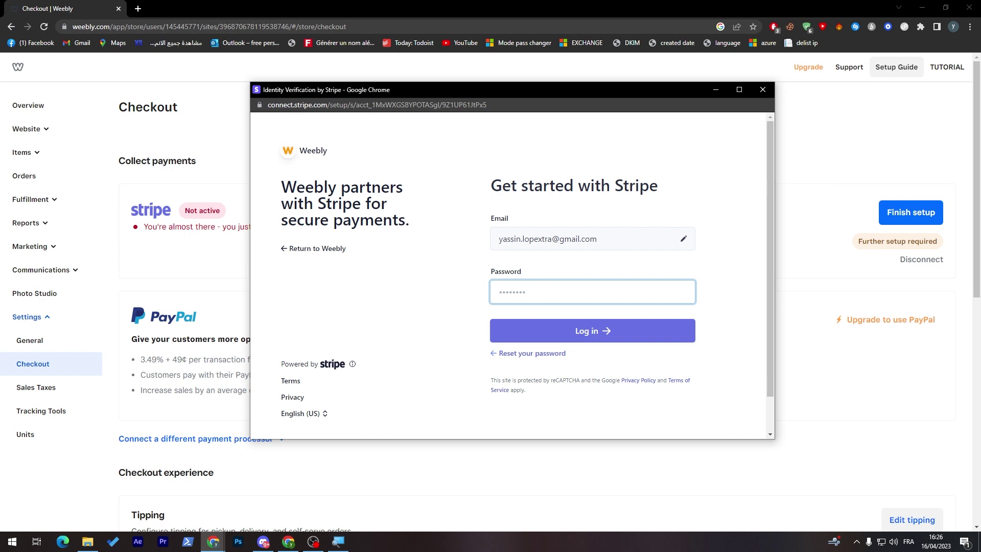
Enter the account password and submit the Stripe login
text(•••••••••)
key(Return)
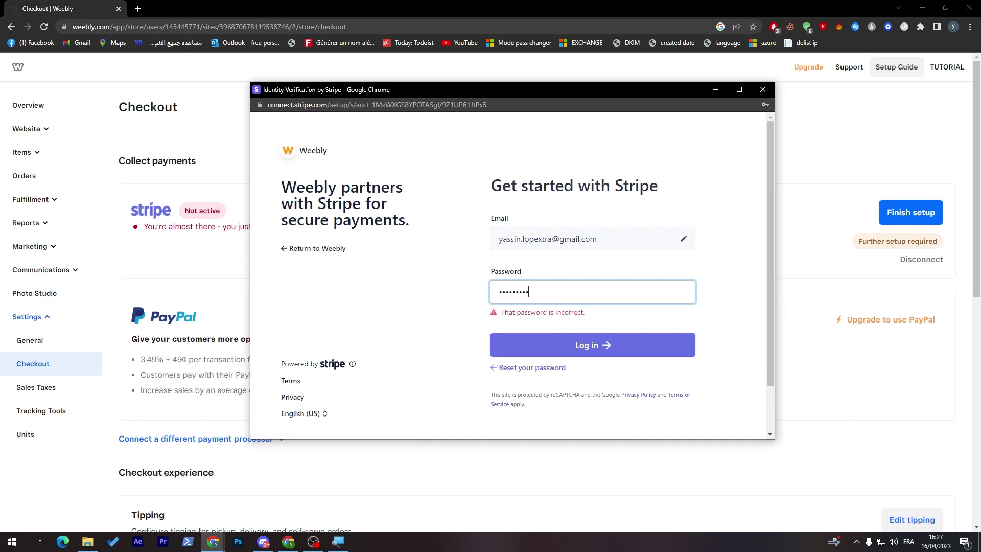
click(458, 271)
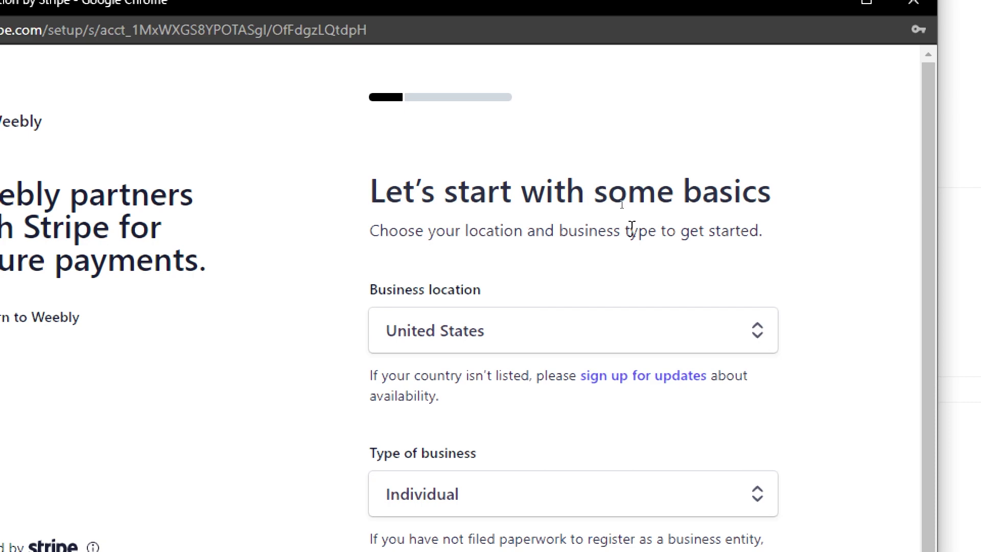
Accept the United States, Individual basics and reach the Verify your personal details form
click(587, 500)
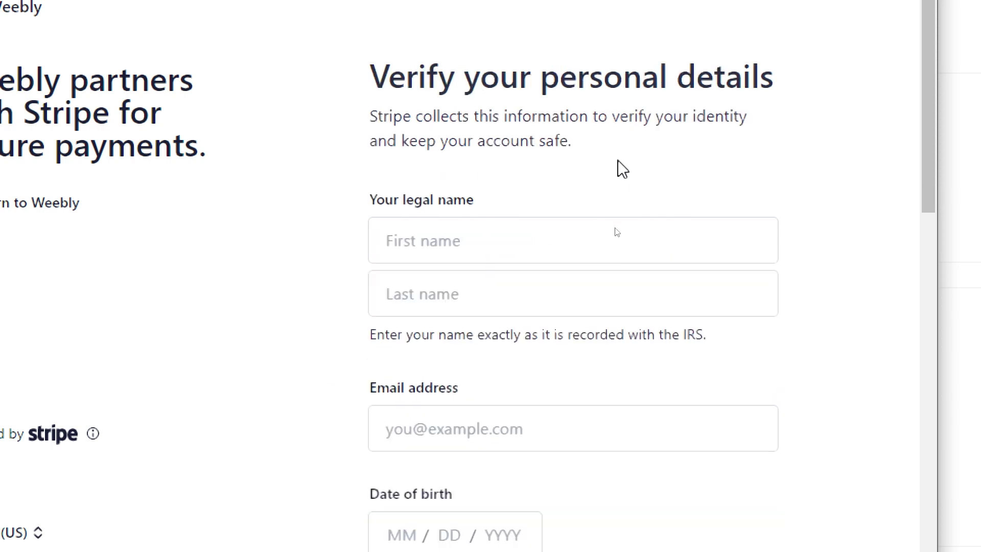
drag(404, 82, 454, 82)
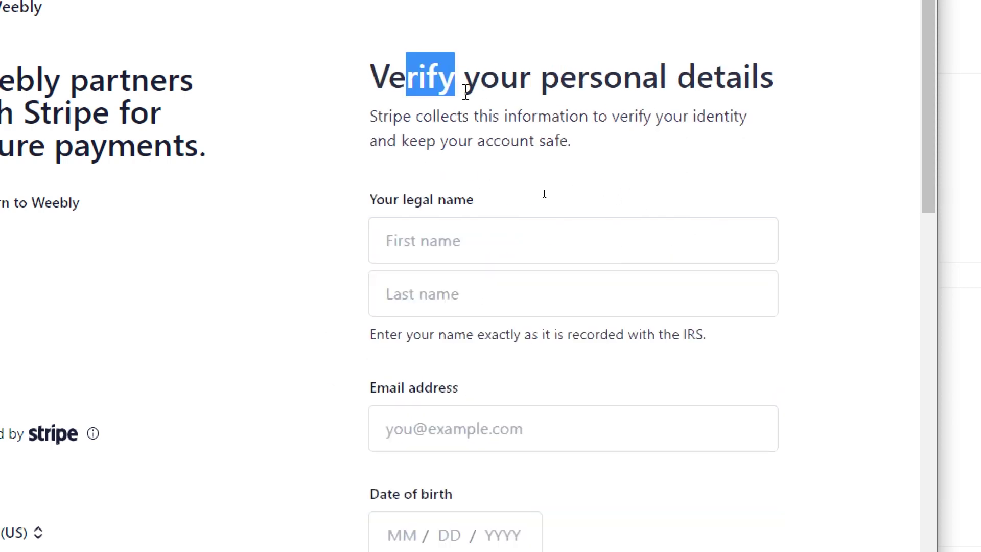
triple_click(431, 83)
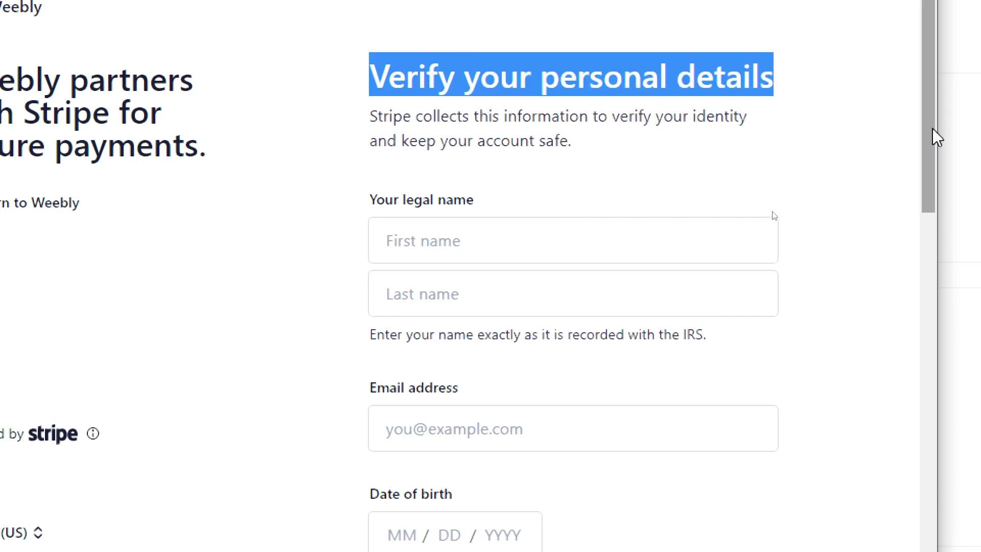
Scroll through the personal details fields down to SSN, then close the Stripe window
drag(937, 136, 915, 169)
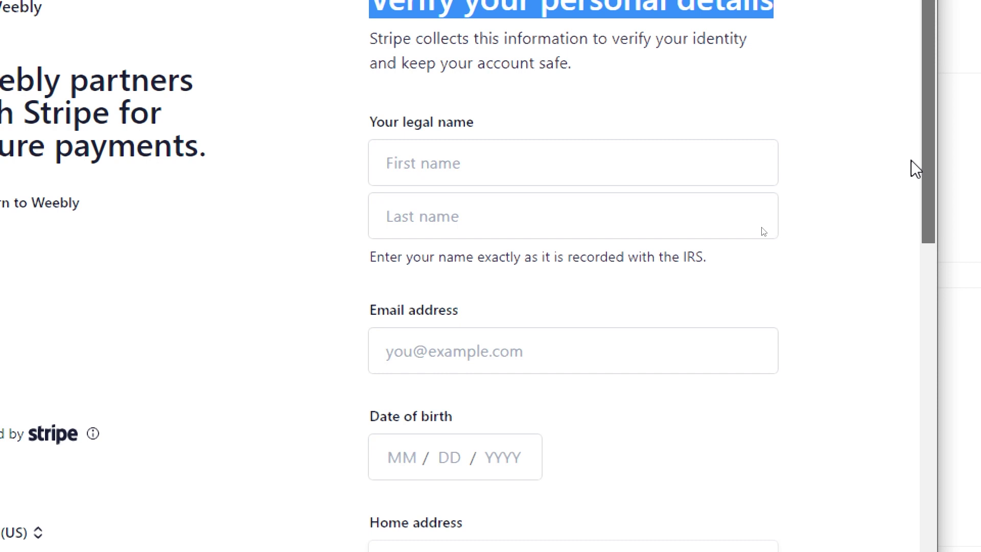
drag(915, 169, 874, 424)
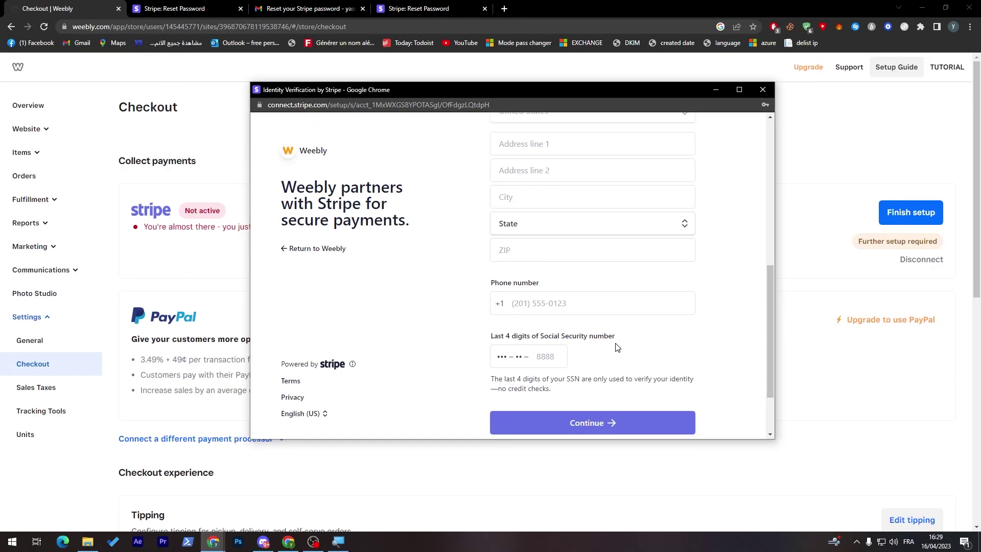
drag(768, 300, 754, 337)
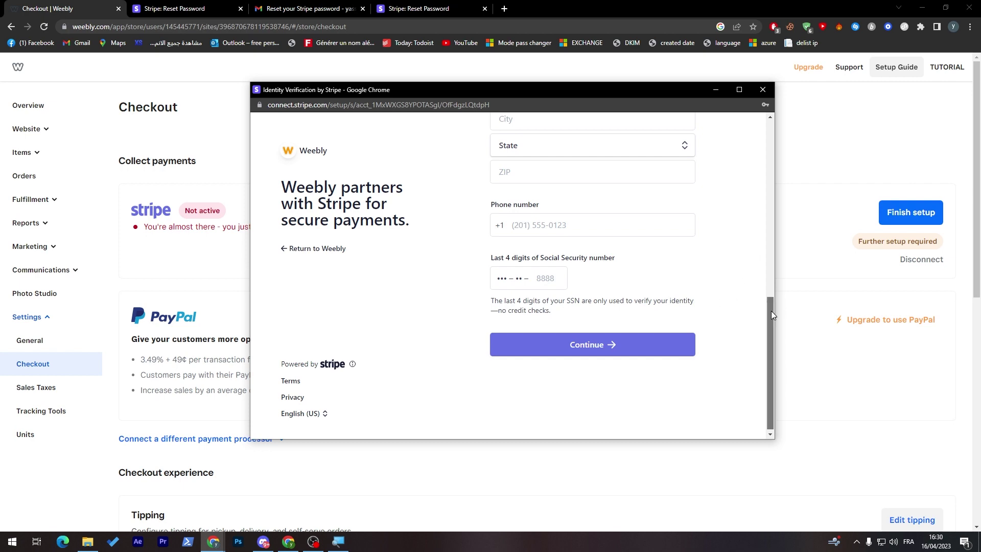
drag(771, 311, 780, 274)
scroll(760, 227, down, 1)
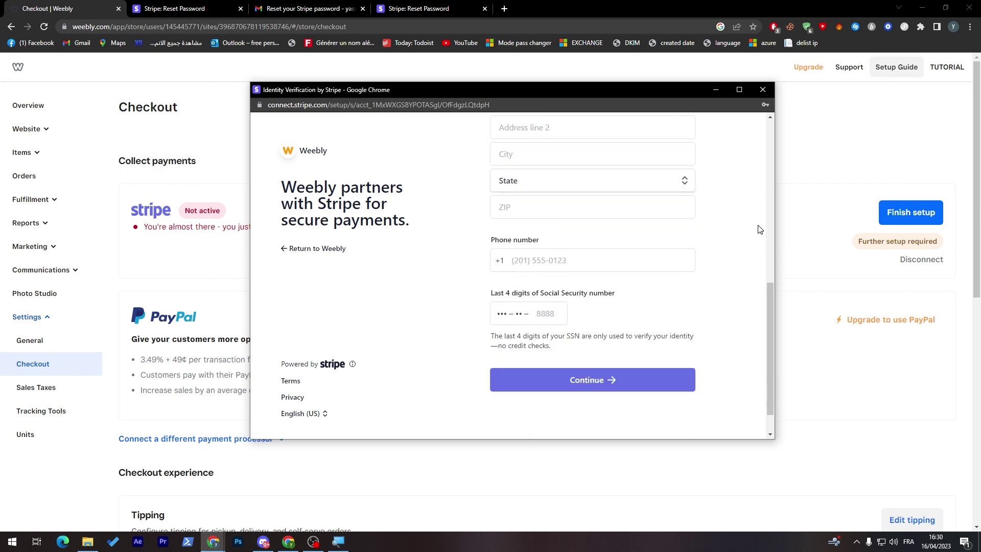
click(763, 90)
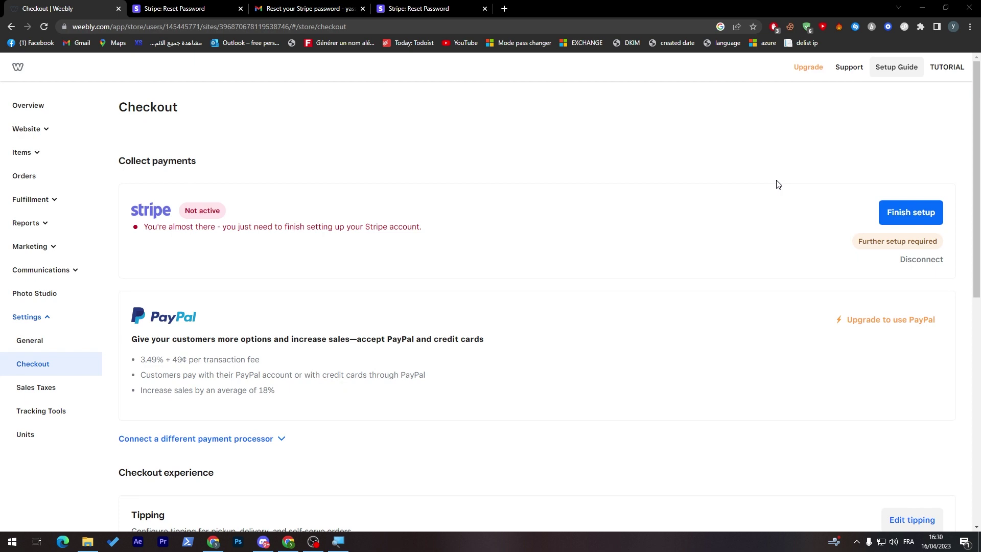
Highlight Stripe's Not active status on the Checkout page
triple_click(191, 211)
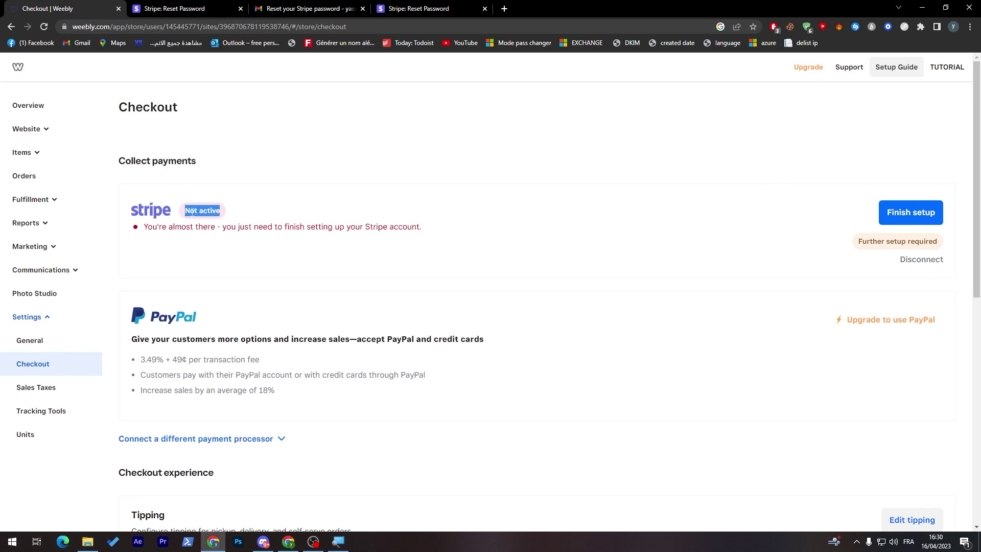
click(221, 192)
triple_click(208, 211)
Scroll down the Checkout settings to Advanced settings, showing Add to cart checkout mode
drag(977, 162, 980, 310)
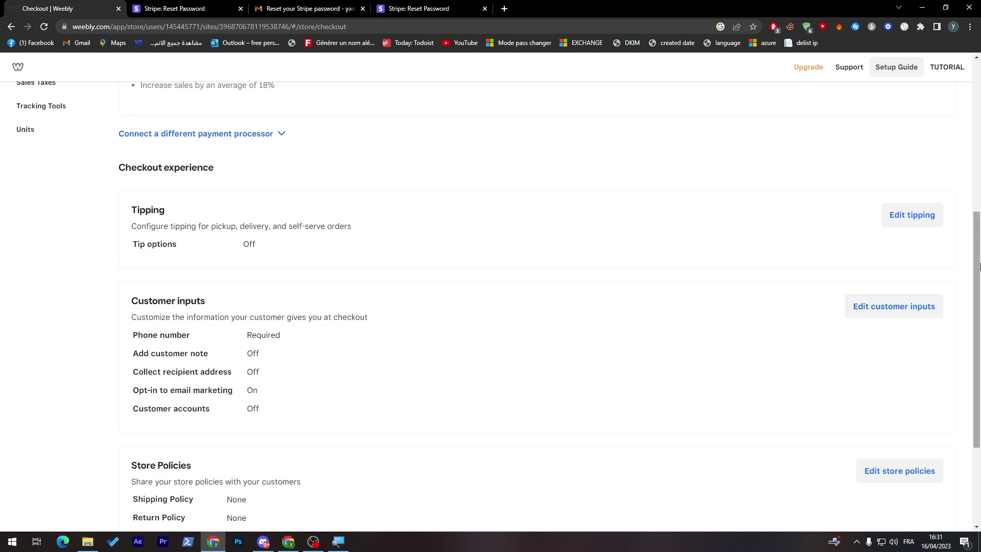
drag(974, 267, 974, 300)
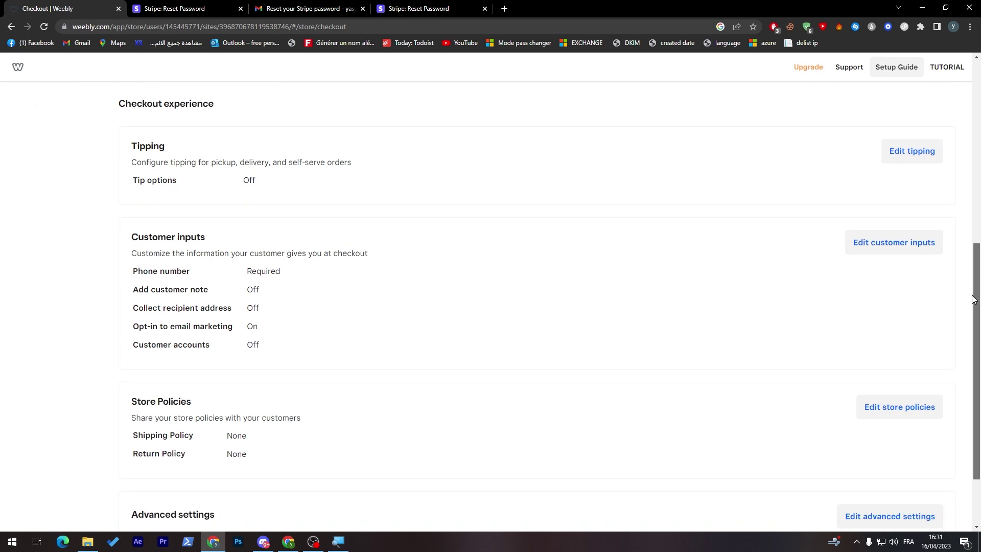
drag(973, 300, 964, 335)
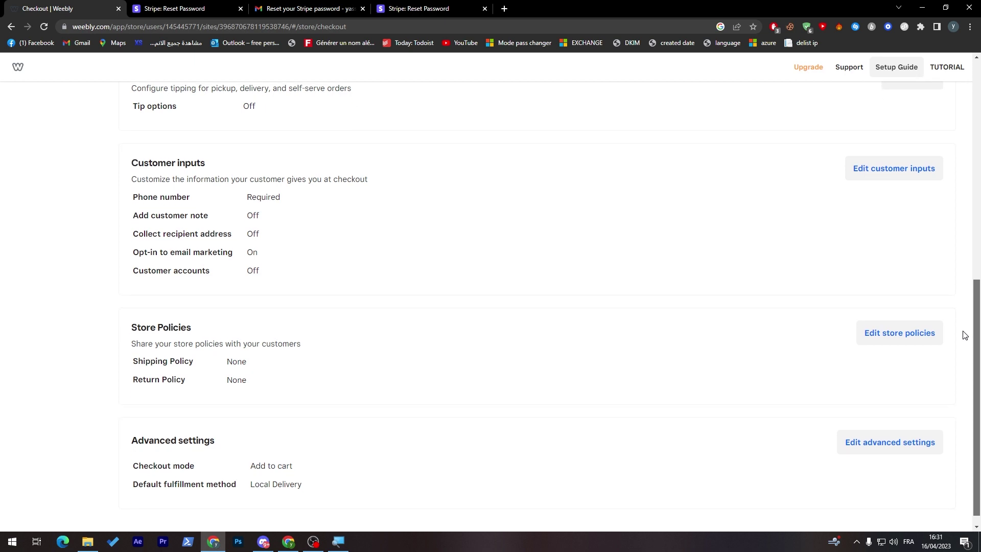
drag(965, 336, 964, 337)
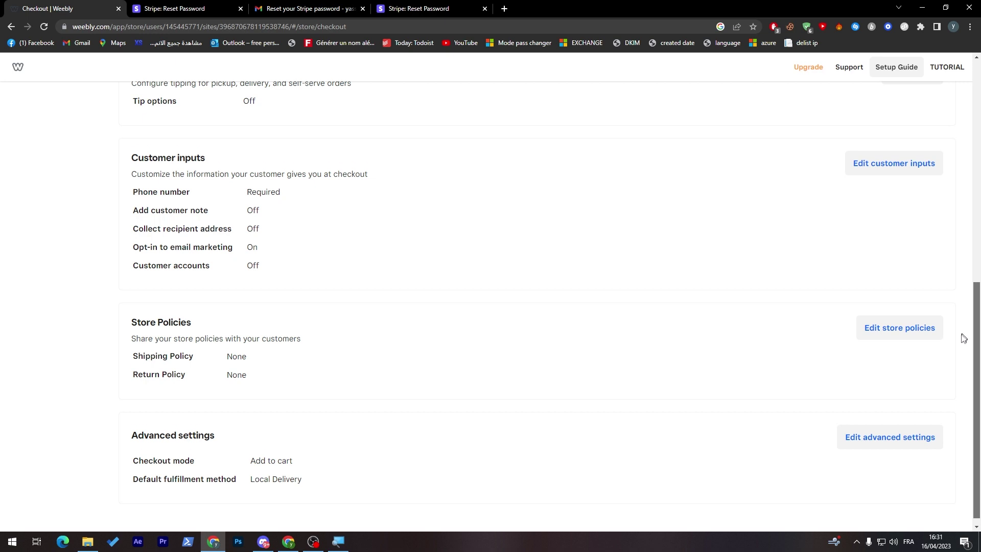
drag(963, 338, 953, 356)
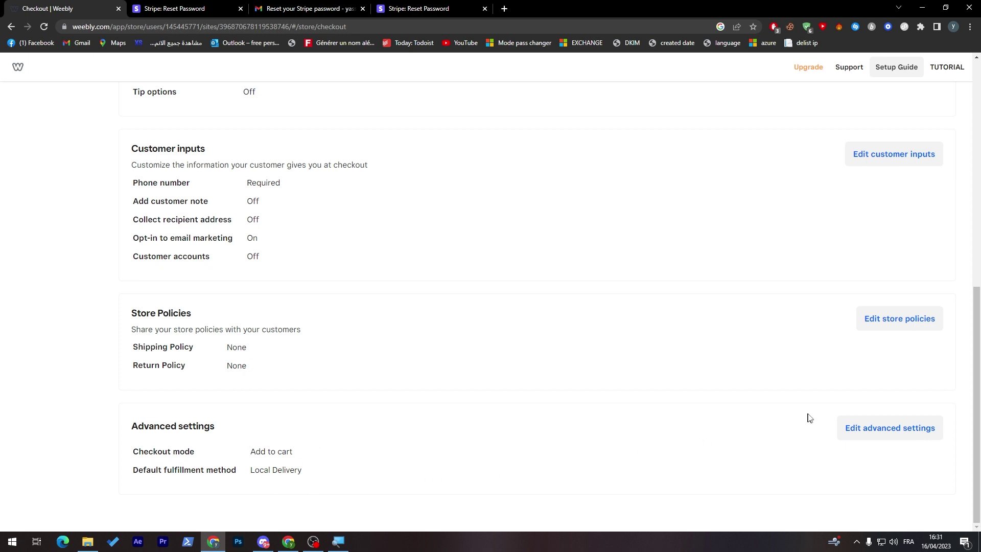
click(864, 431)
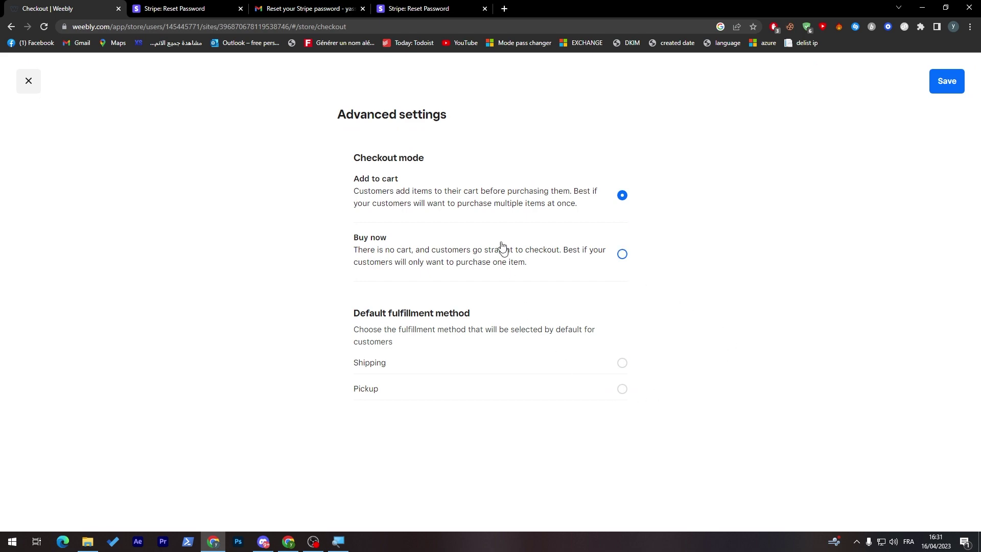
click(30, 82)
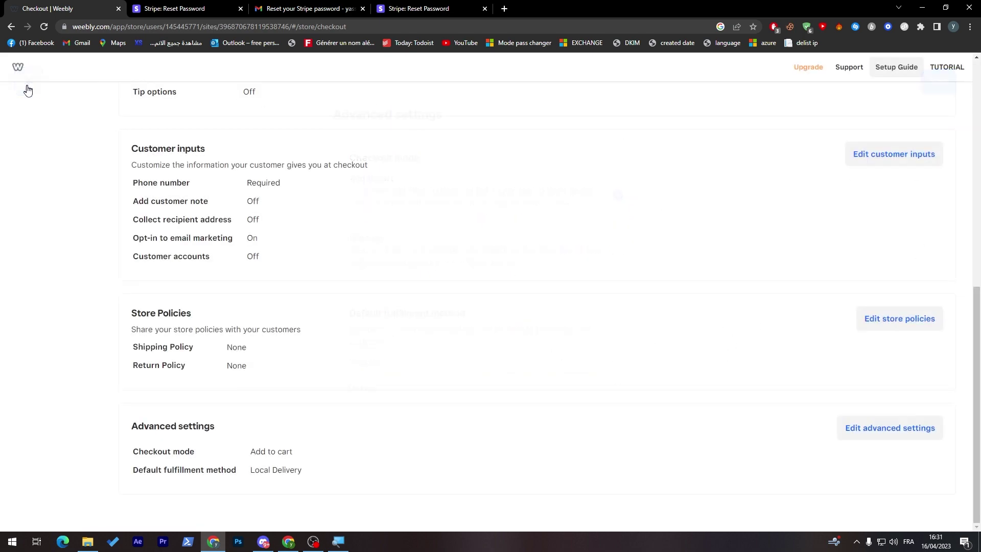
drag(977, 373, 979, 168)
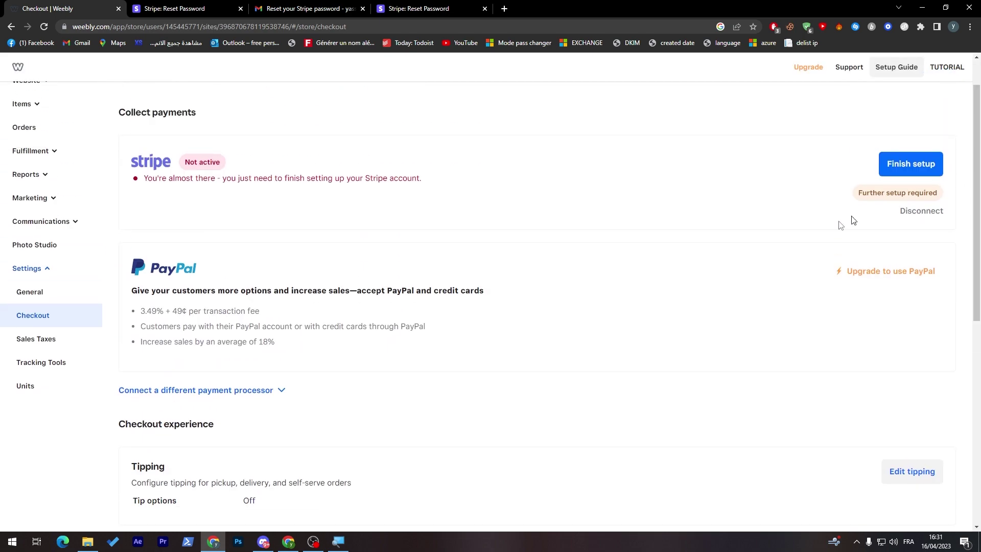